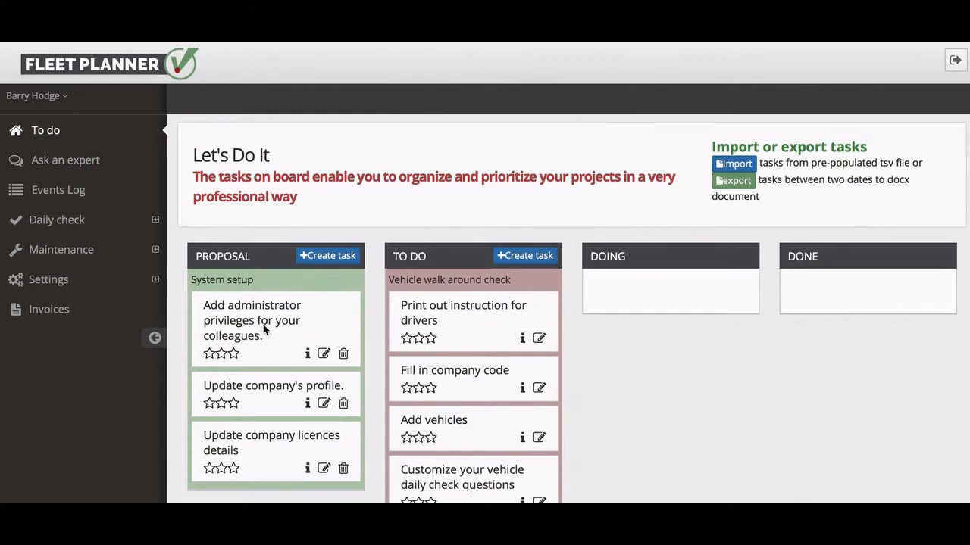
Create a new task in the PROPOSAL column with the title "Review transport policies and procedures".
{"action": "left_click", "coordinate": [330, 257]}
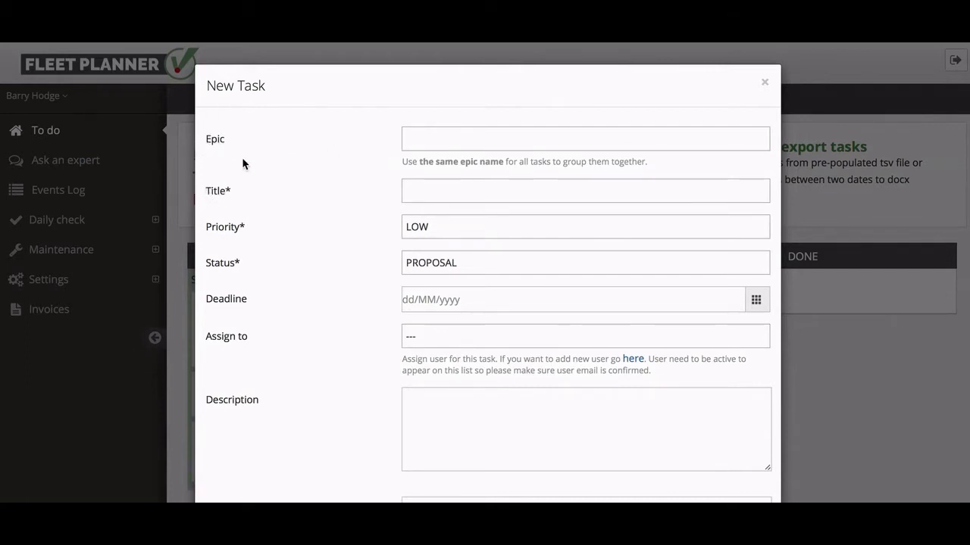
{"action": "left_click", "coordinate": [419, 188]}
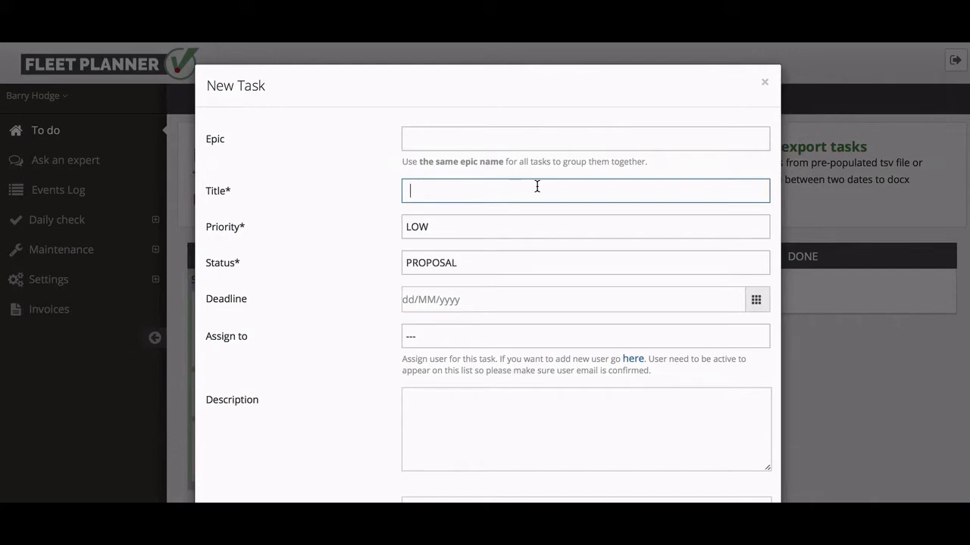
{"action": "type", "text": "Review transport p"}
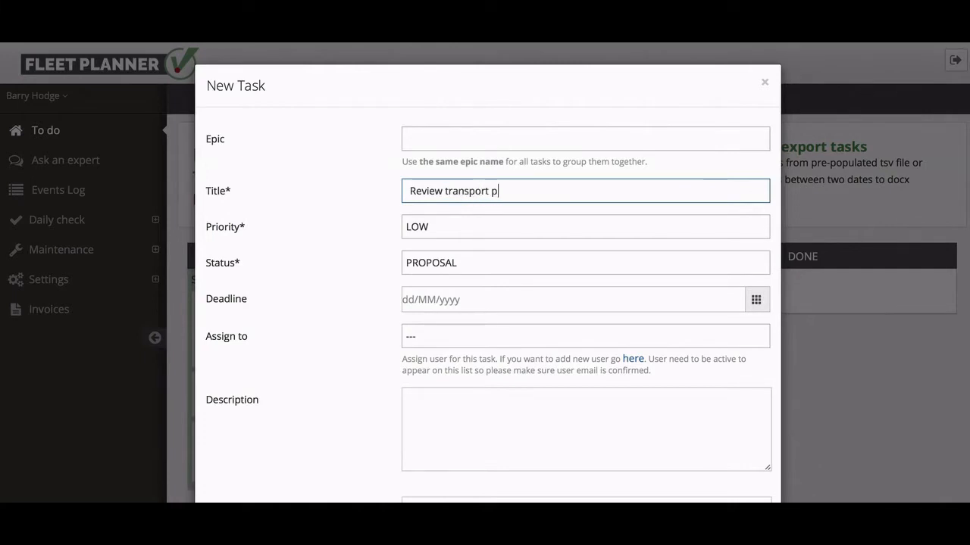
{"action": "type", "text": "olicies and procedures"}
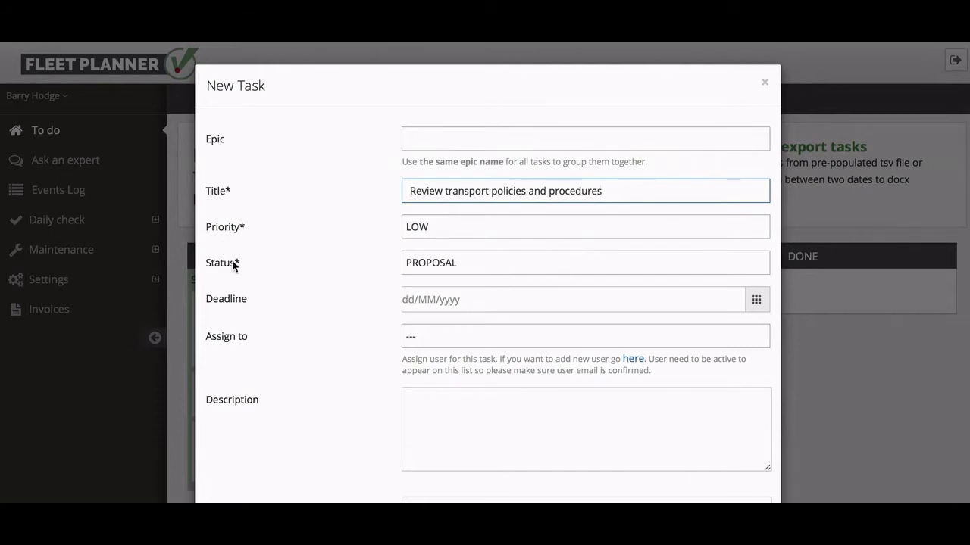
Switch the new task's status to TO DO and return it to PROPOSAL.
{"action": "left_click", "coordinate": [432, 264]}
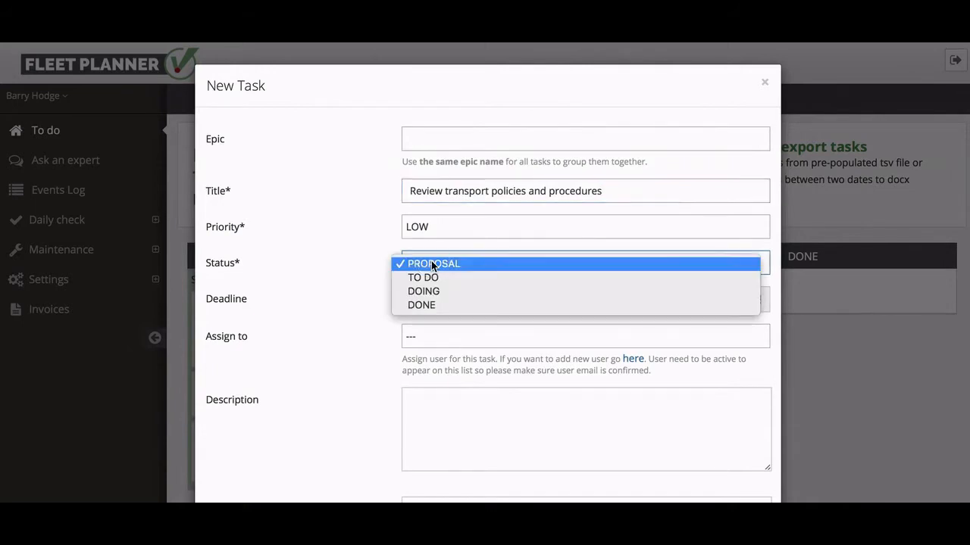
{"action": "left_click", "coordinate": [429, 277]}
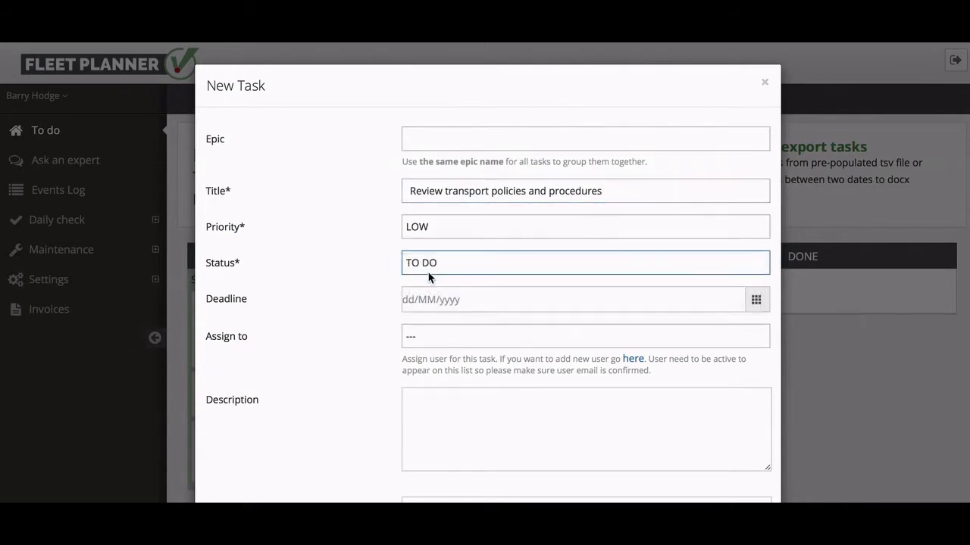
{"action": "left_click", "coordinate": [426, 264]}
{"action": "left_click", "coordinate": [424, 246]}
Enter "Create written policies and procedures" as the new task's description.
{"action": "scroll", "coordinate": [270, 371], "scroll_direction": "down", "scroll_amount": 2}
{"action": "scroll", "coordinate": [394, 355], "scroll_direction": "down", "scroll_amount": 1}
{"action": "scroll", "coordinate": [393, 354], "scroll_direction": "down", "scroll_amount": 1}
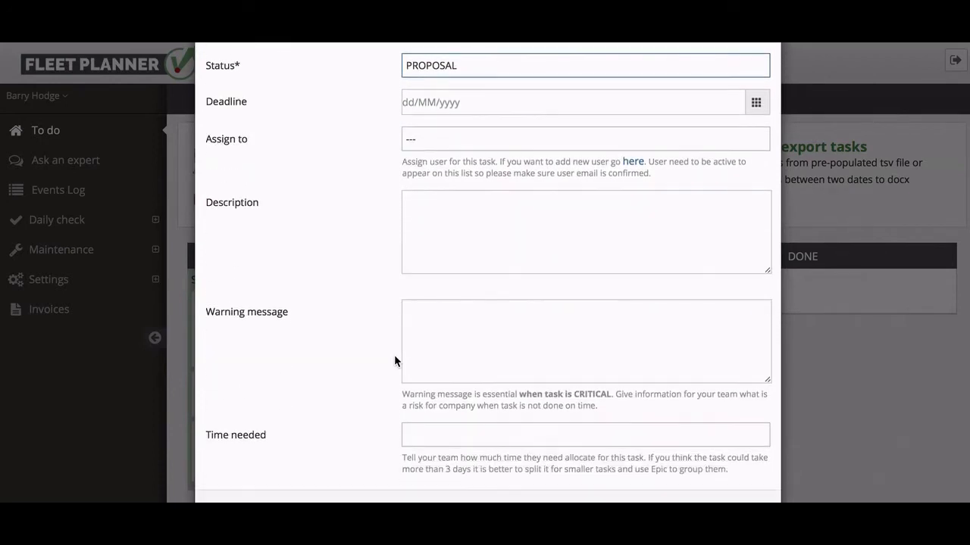
{"action": "left_click", "coordinate": [503, 244]}
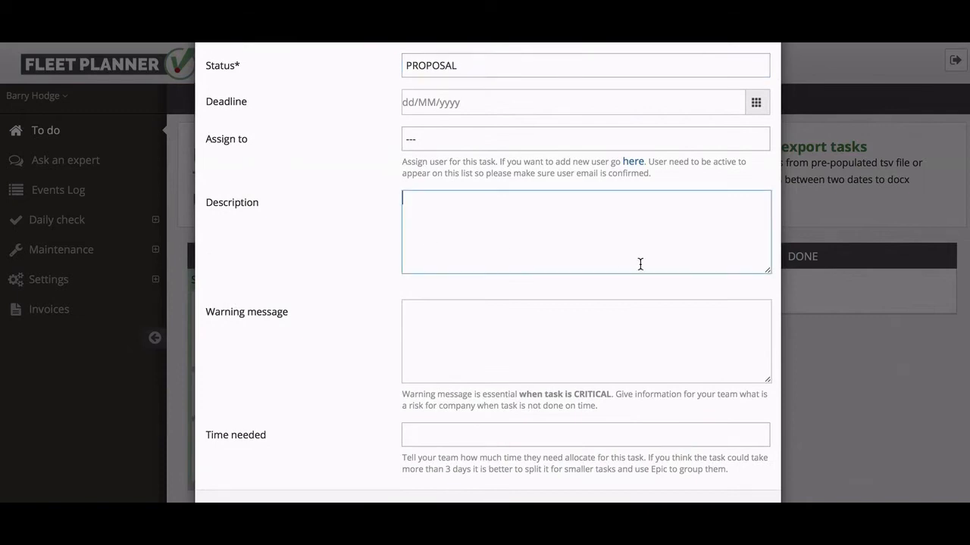
{"action": "scroll", "coordinate": [509, 336], "scroll_direction": "up", "scroll_amount": 2}
{"action": "scroll", "coordinate": [331, 318], "scroll_direction": "up", "scroll_amount": 1}
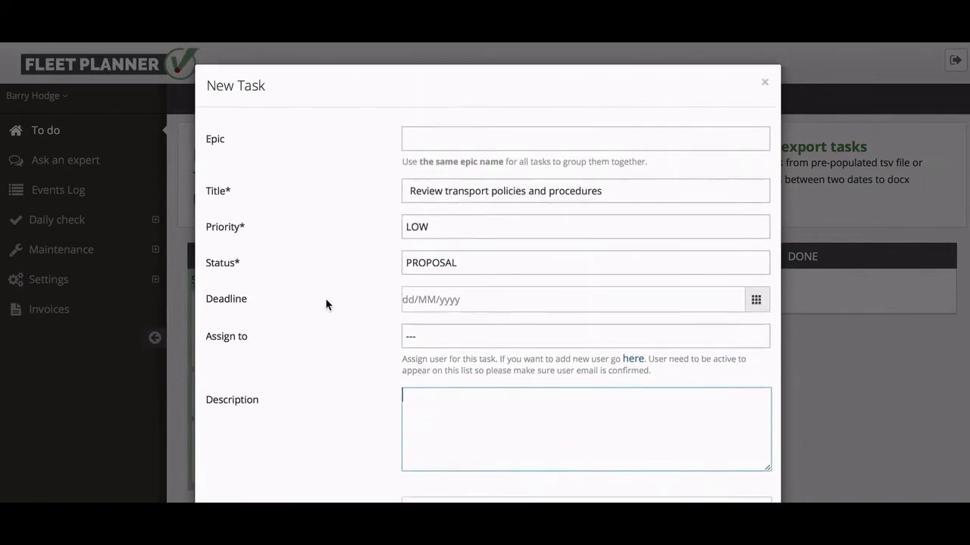
{"action": "scroll", "coordinate": [321, 321], "scroll_direction": "down", "scroll_amount": 1}
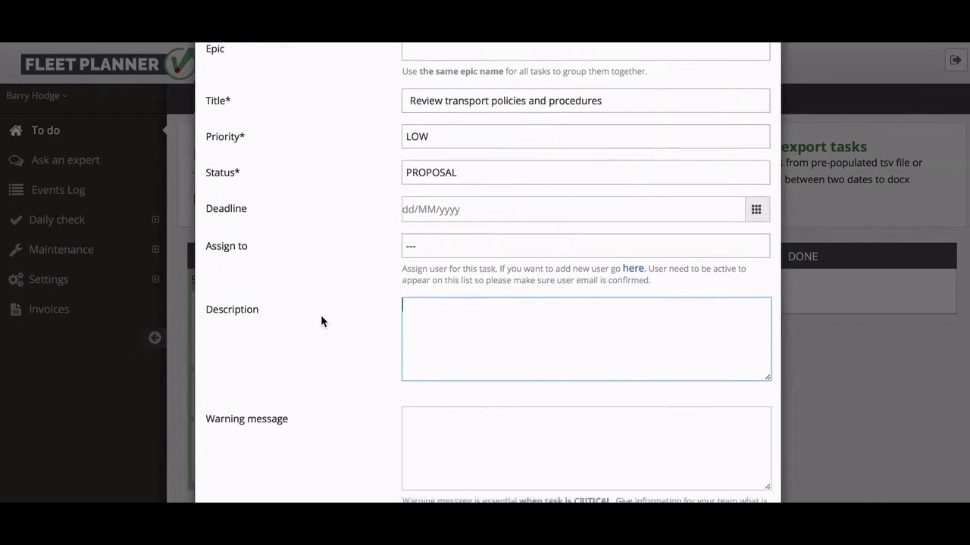
{"action": "scroll", "coordinate": [336, 346], "scroll_direction": "down", "scroll_amount": 1}
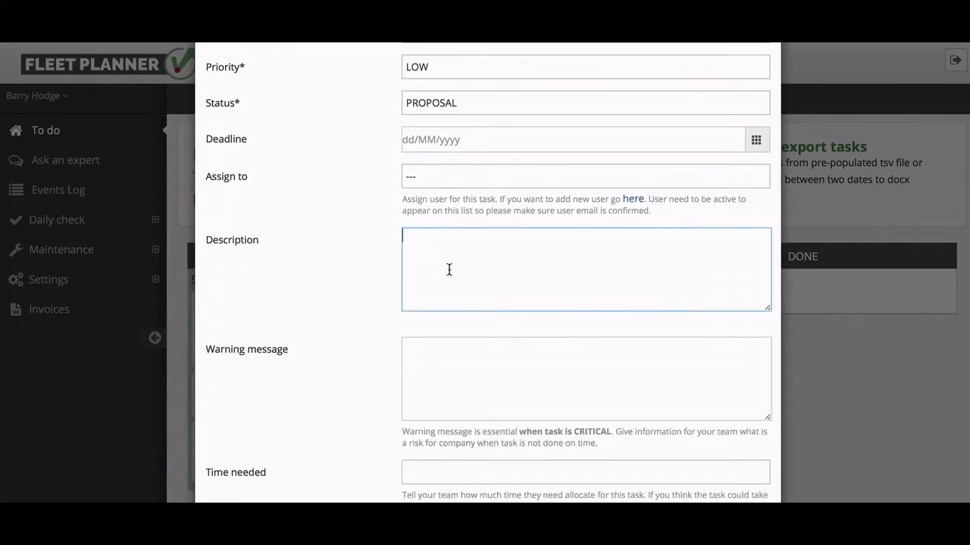
{"action": "type", "text": "Create written policies and pr"}
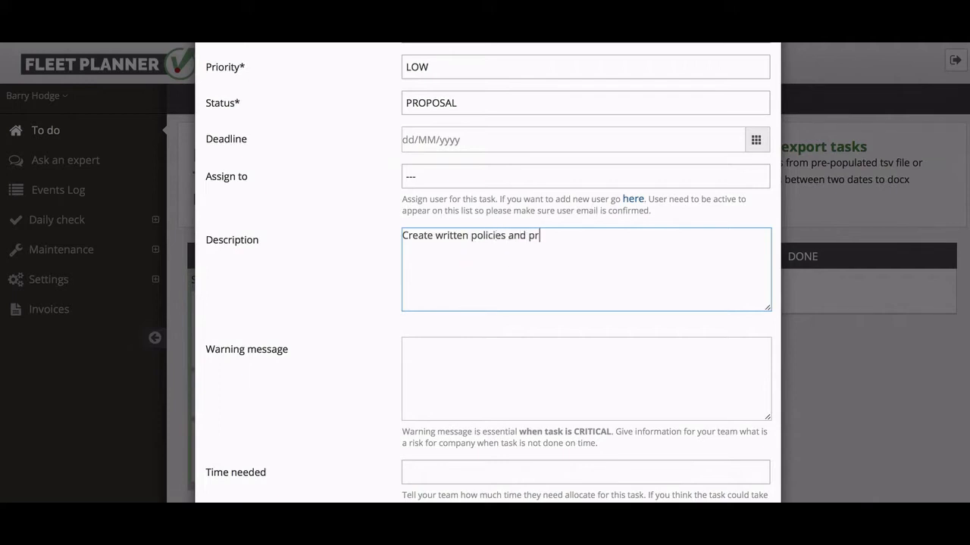
{"action": "type", "text": "ocudures"}
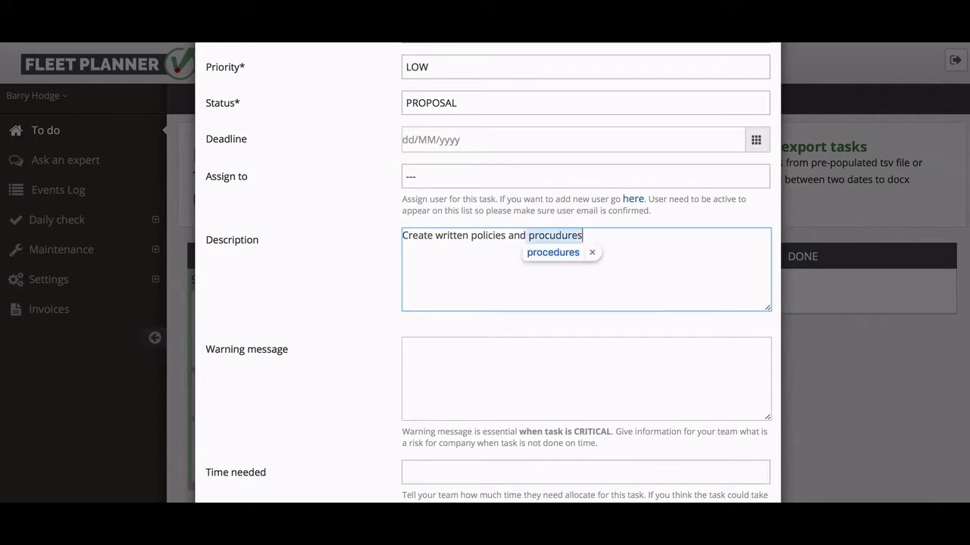
{"action": "key", "text": "BackSpace"}
{"action": "key", "text": "BackSpace"}
{"action": "key", "text": "BackSpace"}
{"action": "key", "text": "BackSpace"}
{"action": "key", "text": "BackSpace"}
{"action": "key", "text": "BackSpace"}
{"action": "type", "text": "edu"}
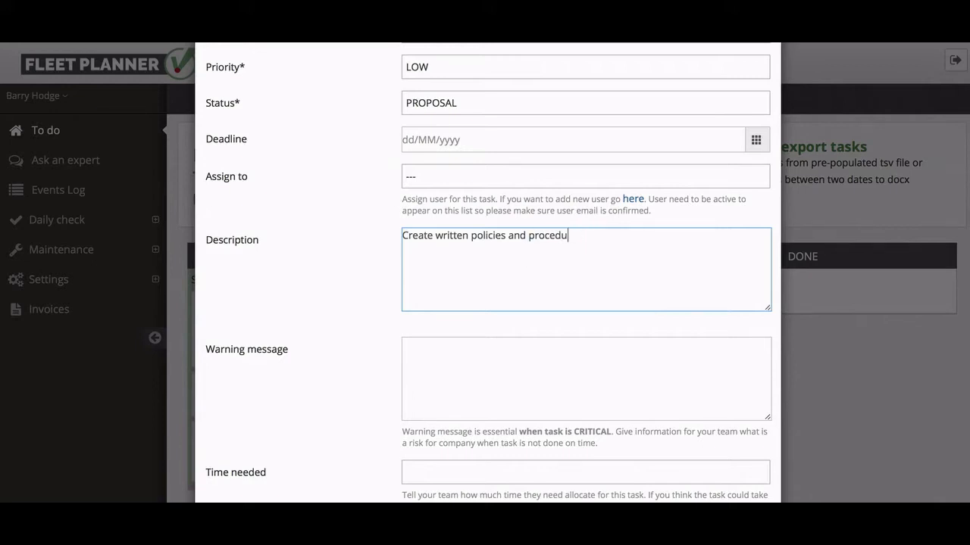
{"action": "type", "text": "res"}
Set the task's time needed to "1 day", leaving the warning message empty, and add the task to the board.
{"action": "left_click", "coordinate": [456, 394]}
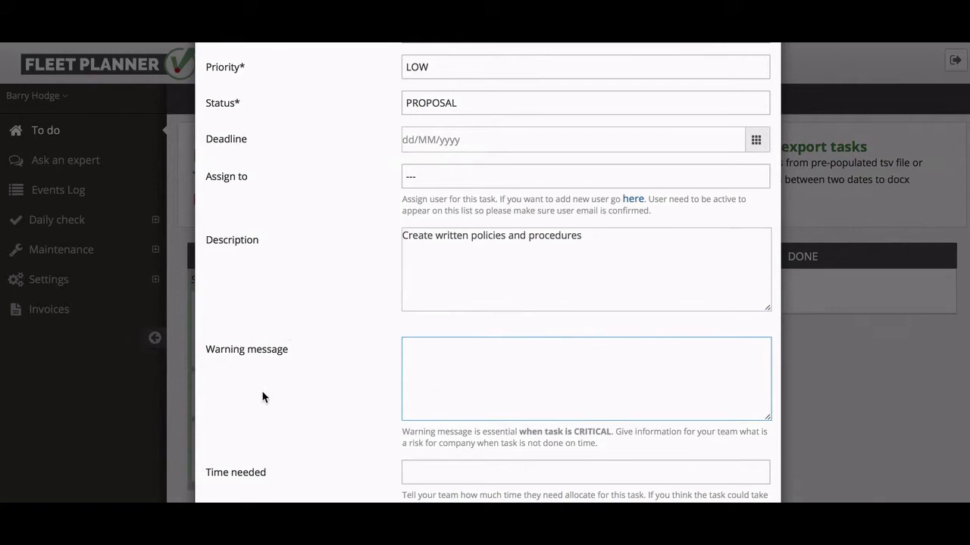
{"action": "scroll", "coordinate": [262, 397], "scroll_direction": "down", "scroll_amount": 1}
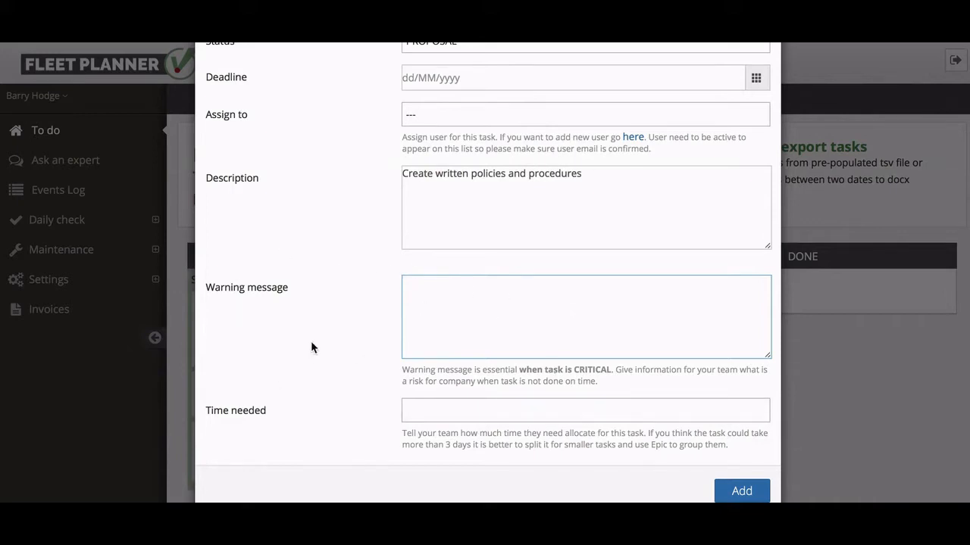
{"action": "scroll", "coordinate": [313, 370], "scroll_direction": "down", "scroll_amount": 2}
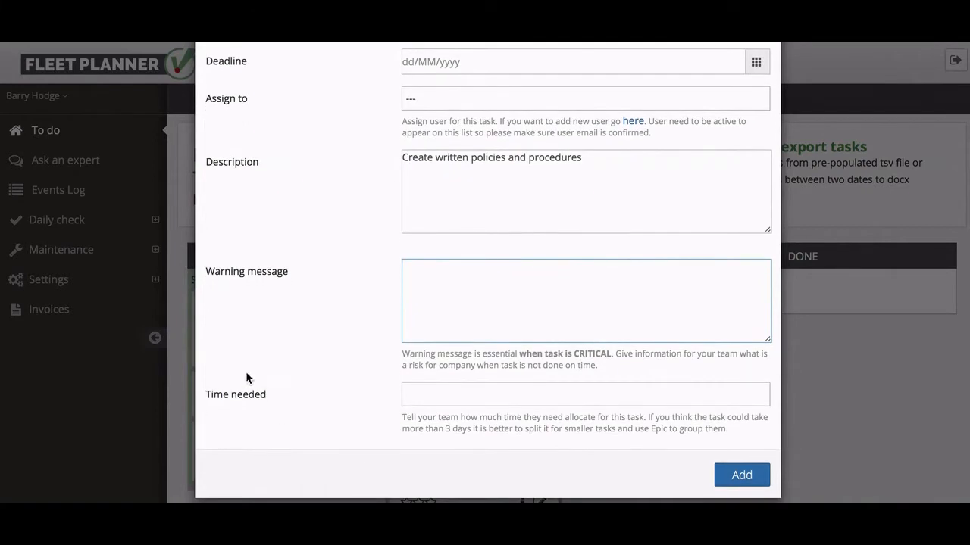
{"action": "left_click", "coordinate": [430, 404]}
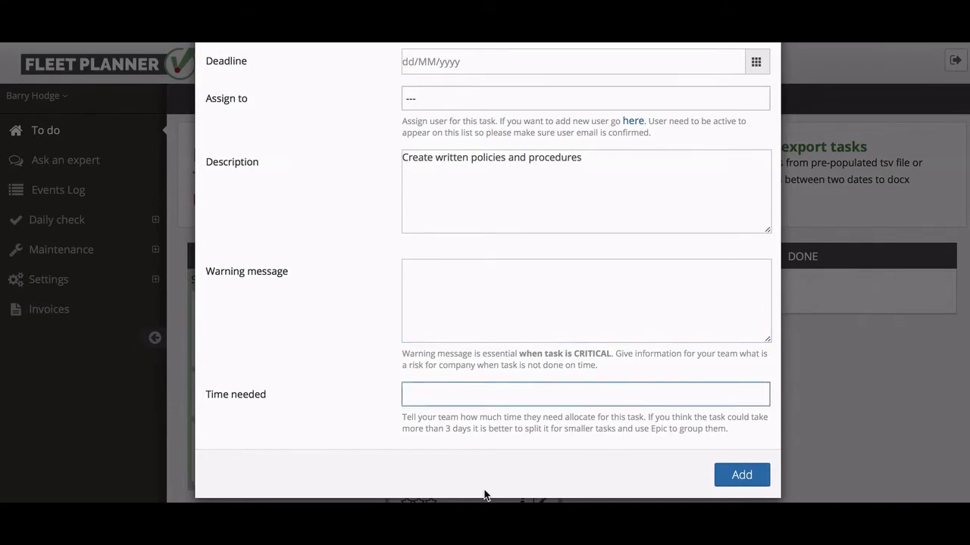
{"action": "type", "text": "1 day"}
{"action": "left_click", "coordinate": [742, 476]}
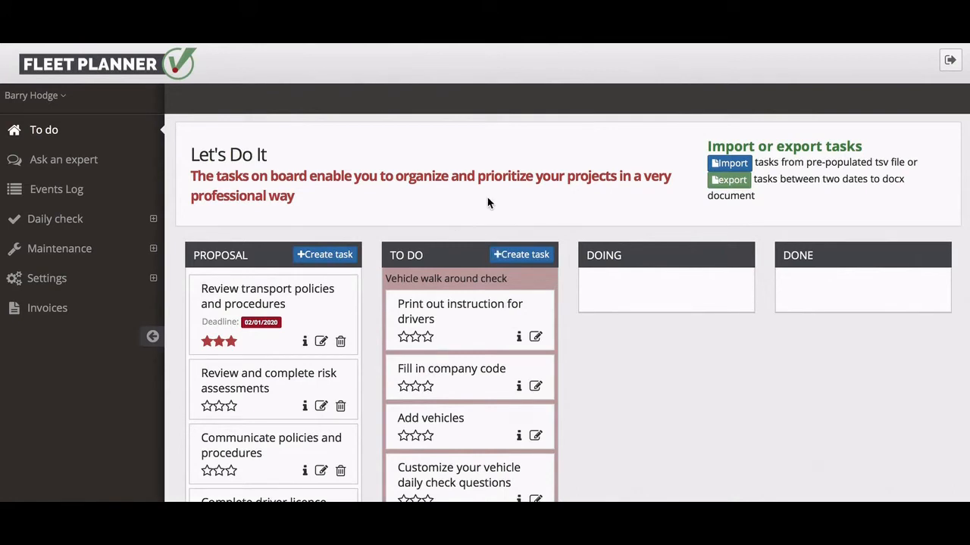
View the example TSV file offered for importing tasks and return to the task board.
{"action": "left_click", "coordinate": [735, 166]}
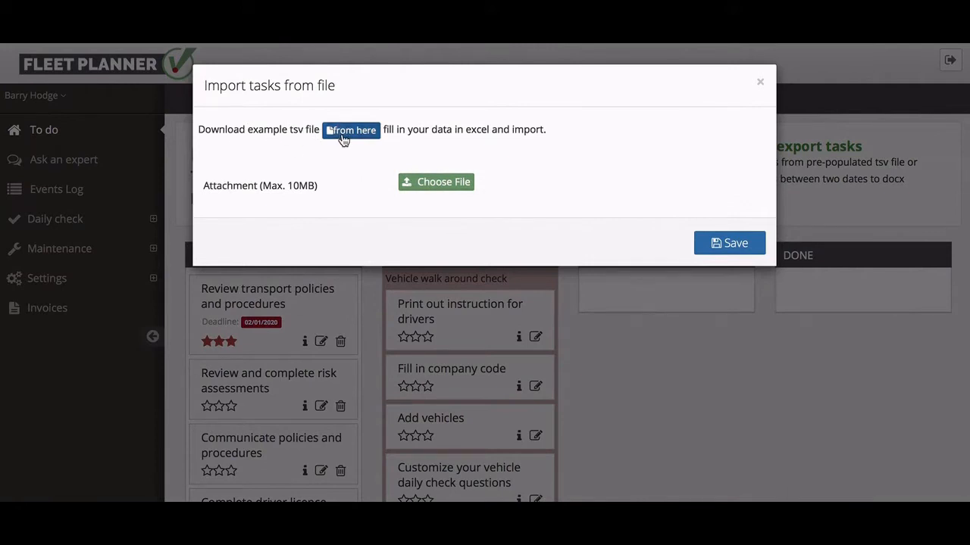
{"action": "left_click", "coordinate": [342, 135]}
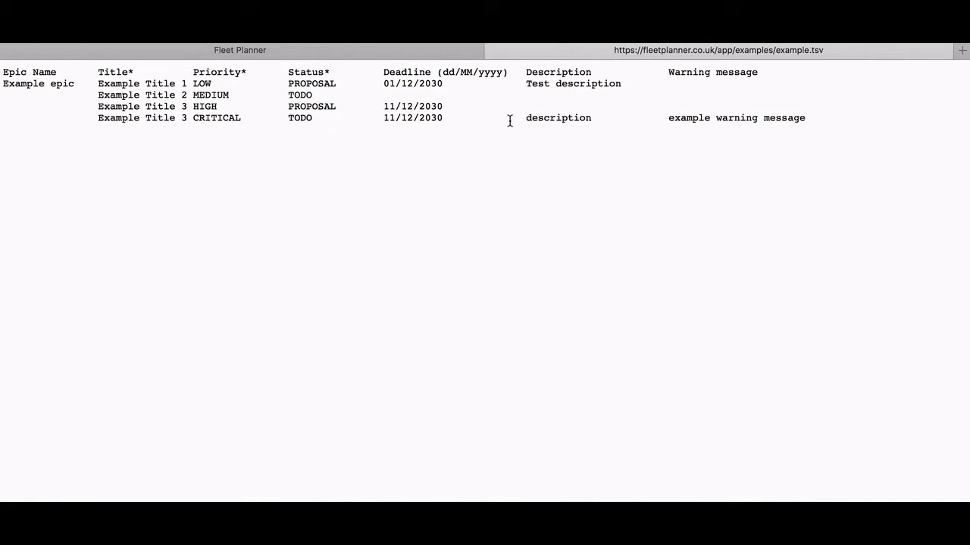
{"action": "left_click", "coordinate": [428, 49]}
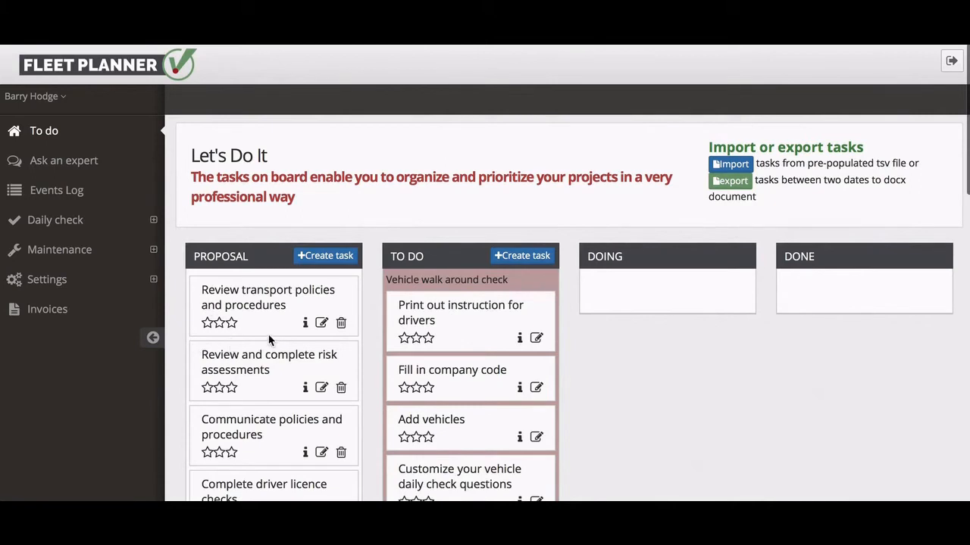
Edit the "Review transport policies and procedures" task, set its priority to MEDIUM and save it.
{"action": "left_click", "coordinate": [321, 325]}
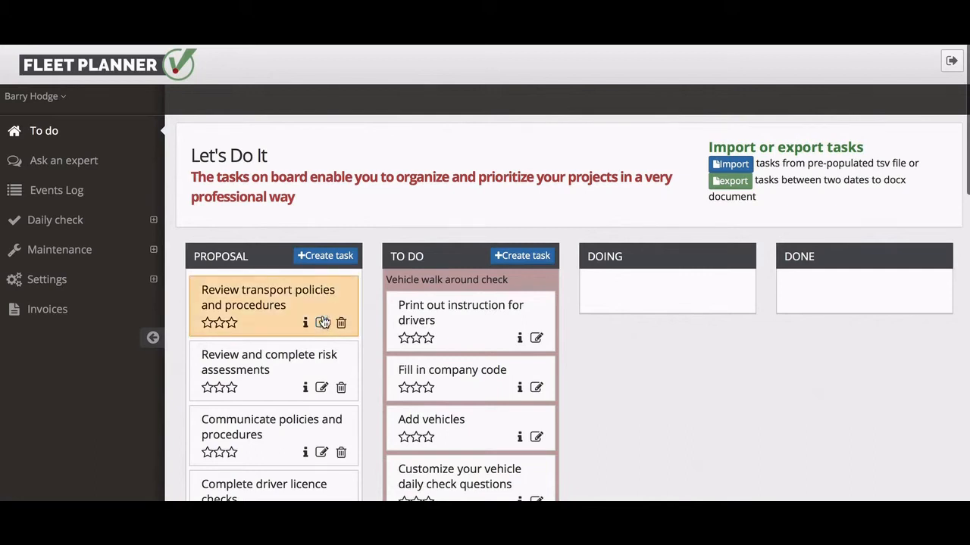
{"action": "left_click", "coordinate": [322, 326]}
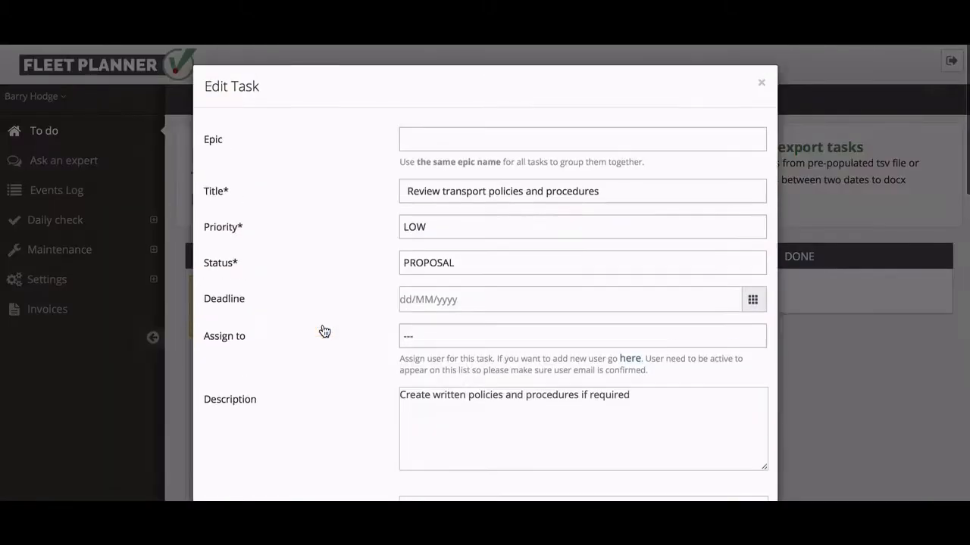
{"action": "left_click", "coordinate": [445, 225]}
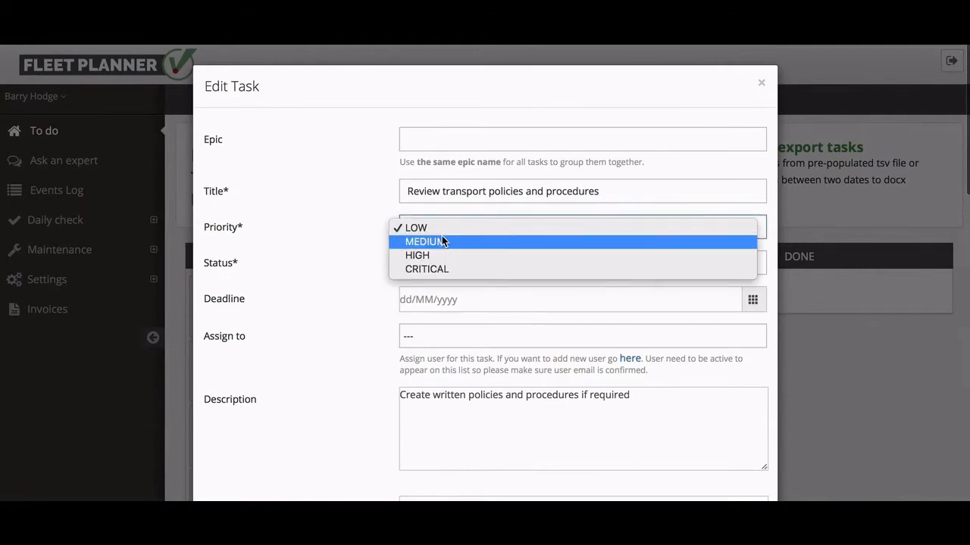
{"action": "left_click", "coordinate": [442, 238]}
{"action": "scroll", "coordinate": [591, 361], "scroll_direction": "down", "scroll_amount": 3}
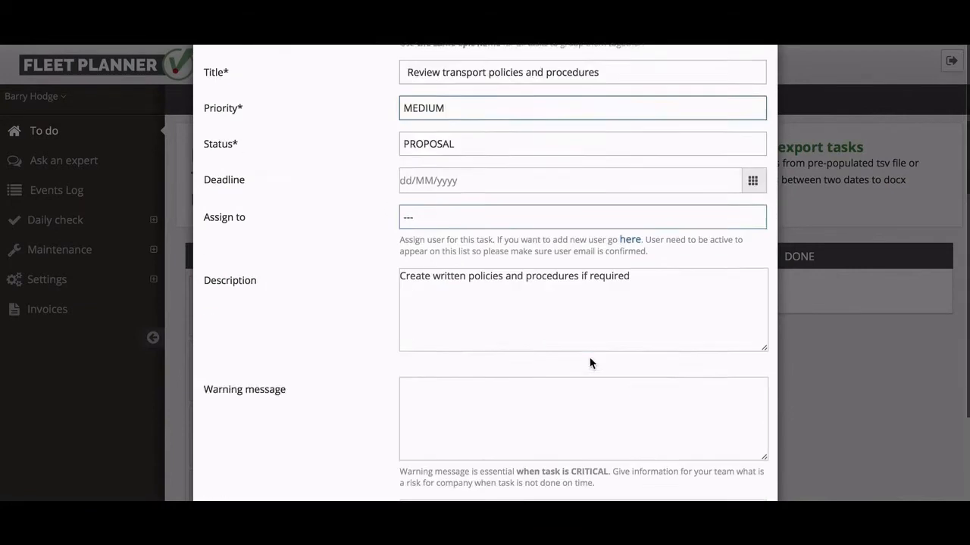
{"action": "left_click", "coordinate": [717, 460]}
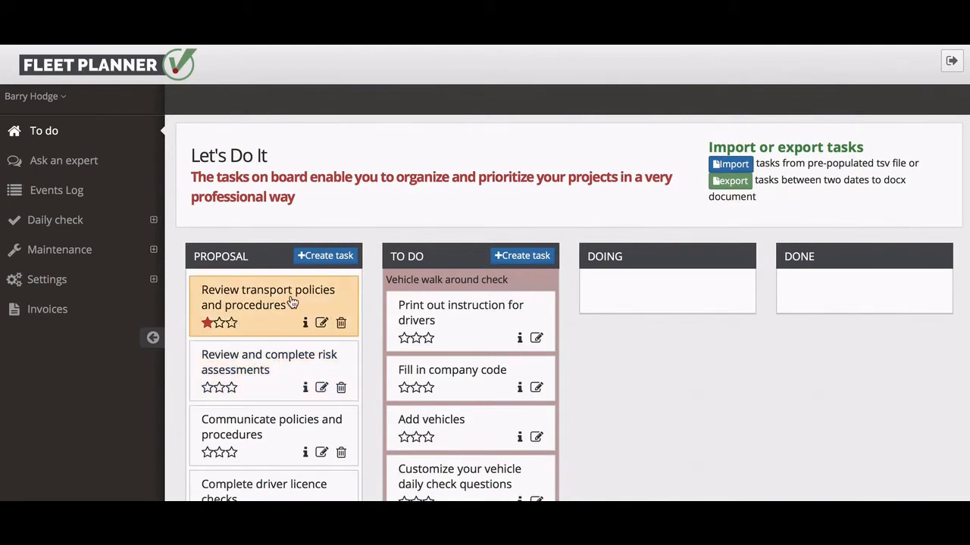
Change the priority of the "Review transport policies and procedures" task to HIGH and try to save it.
{"action": "left_click", "coordinate": [321, 324]}
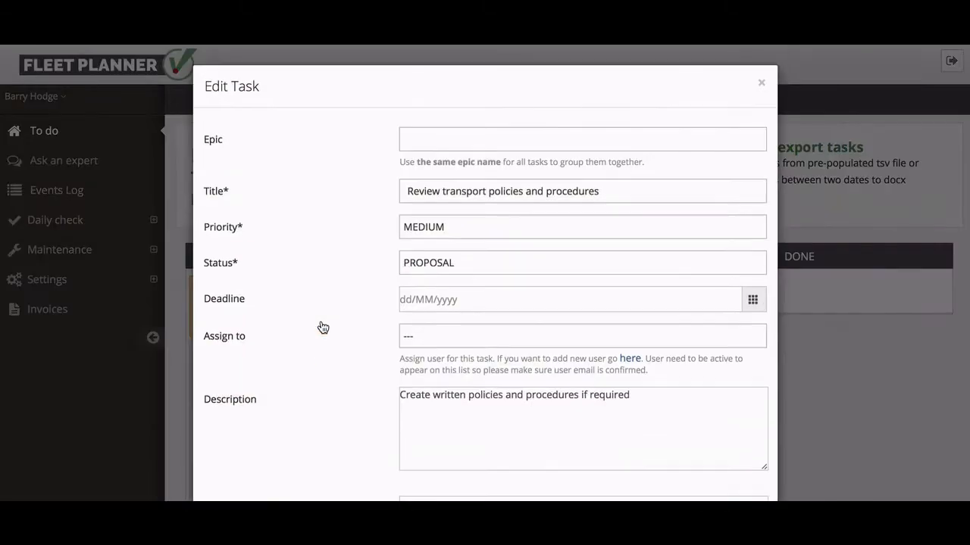
{"action": "left_click", "coordinate": [447, 231]}
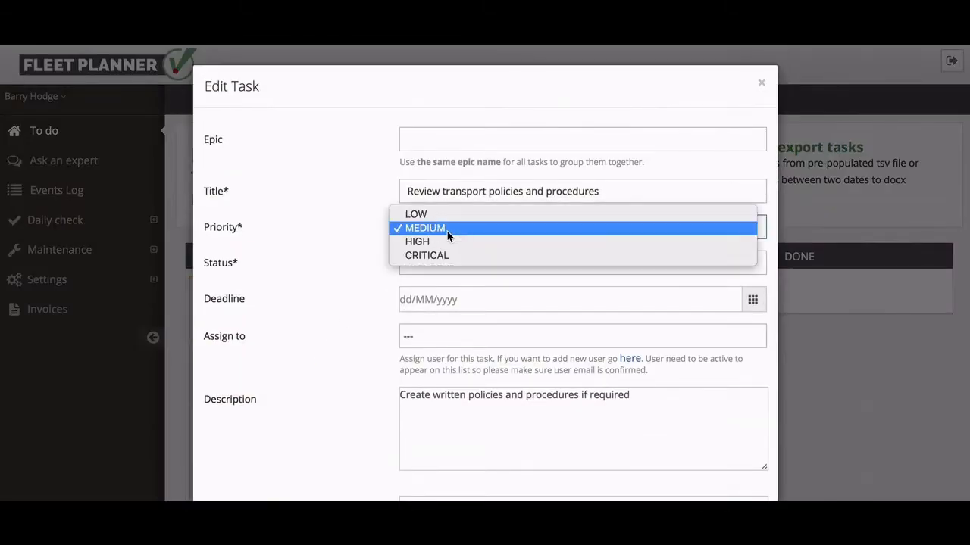
{"action": "left_click", "coordinate": [445, 240]}
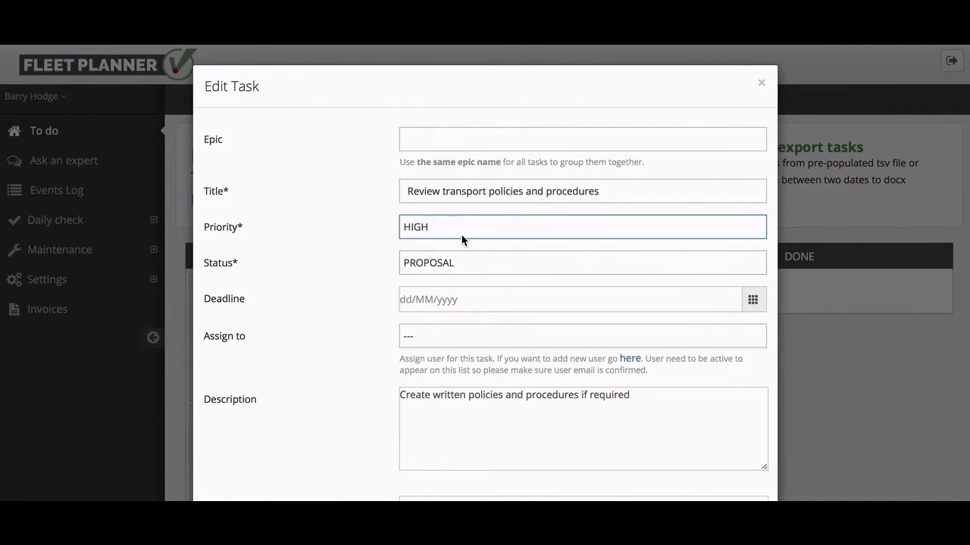
{"action": "scroll", "coordinate": [494, 330], "scroll_direction": "down", "scroll_amount": 3}
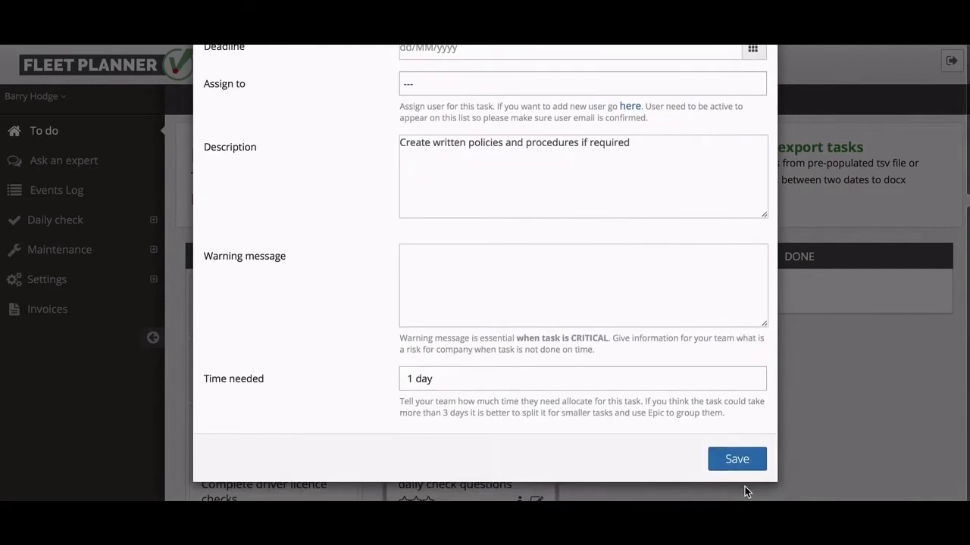
{"action": "left_click", "coordinate": [742, 459]}
Set the task's deadline to 02/01/2020 using the date picker.
{"action": "scroll", "coordinate": [634, 404], "scroll_direction": "up", "scroll_amount": 2}
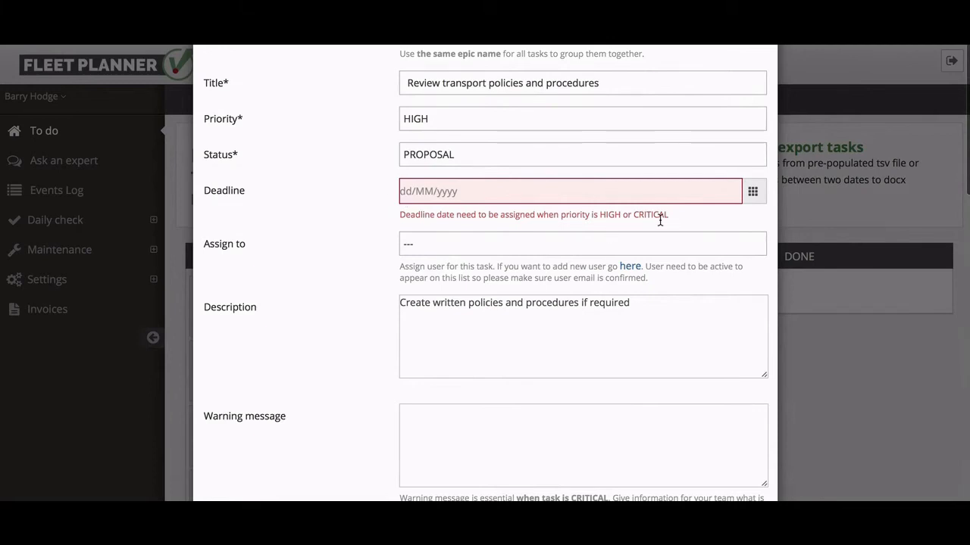
{"action": "scroll", "coordinate": [588, 253], "scroll_direction": "up", "scroll_amount": 1}
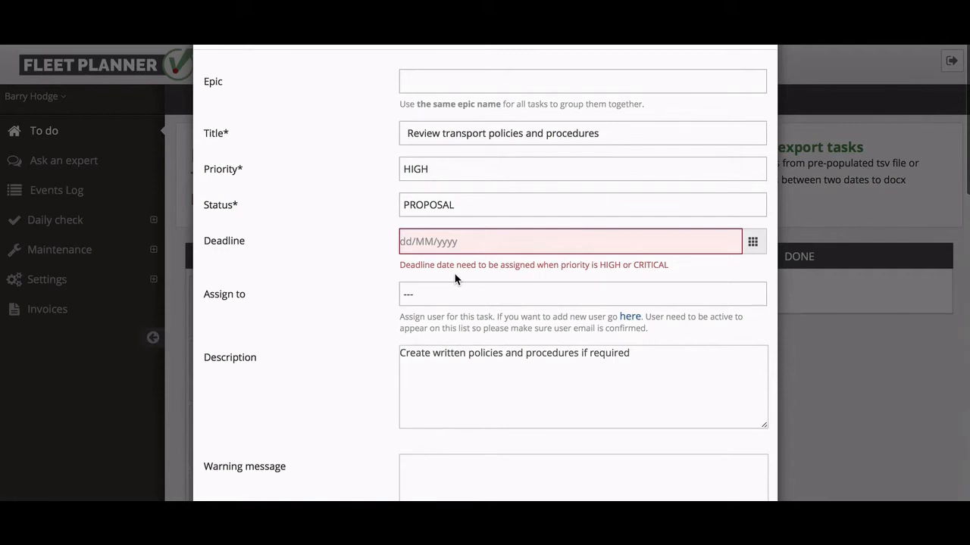
{"action": "left_click", "coordinate": [752, 241]}
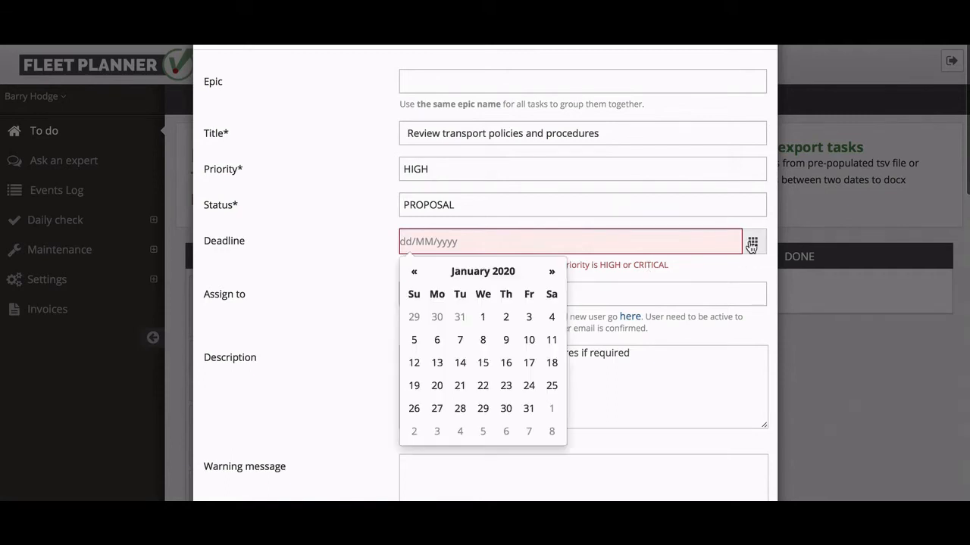
{"action": "left_click", "coordinate": [506, 319]}
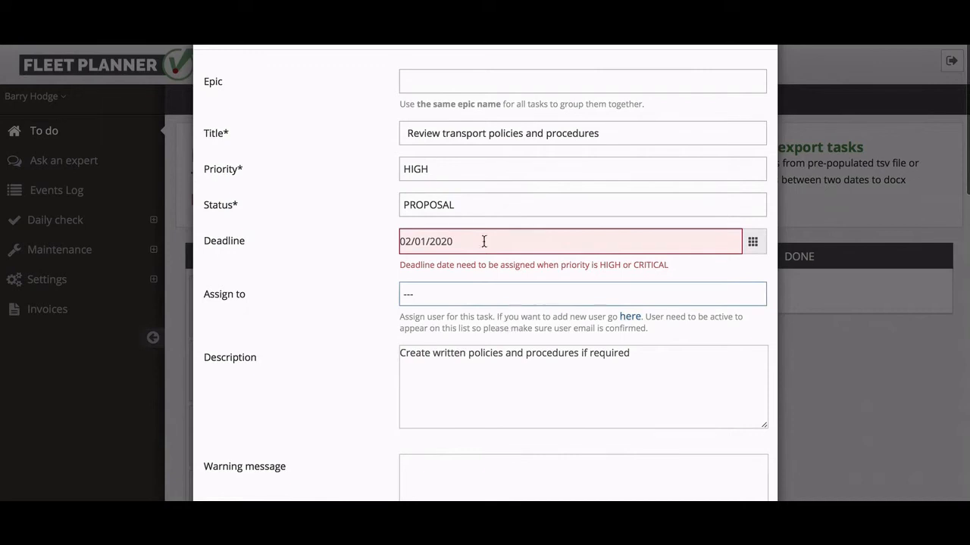
Save the "Review transport policies and procedures" task and check its priority stars on the board.
{"action": "scroll", "coordinate": [530, 343], "scroll_direction": "down", "scroll_amount": 5}
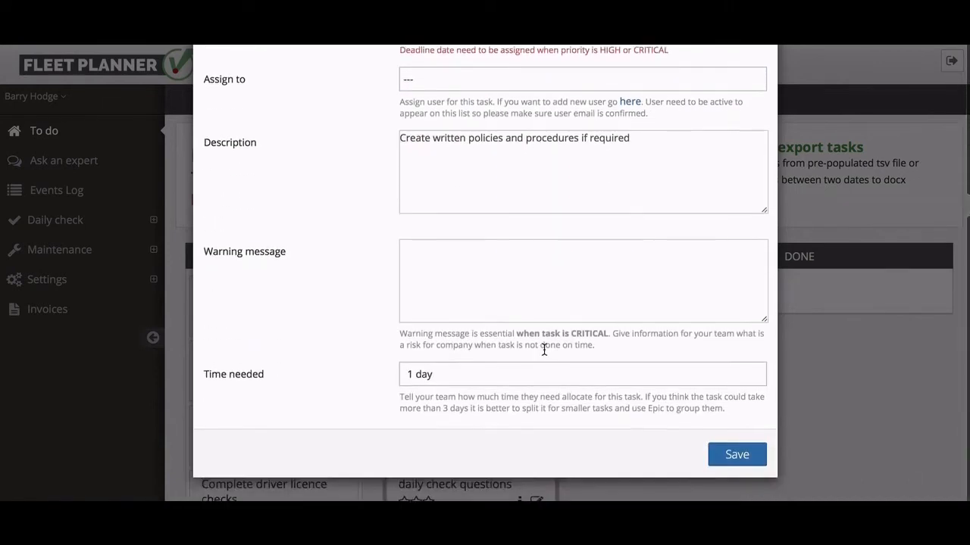
{"action": "left_click", "coordinate": [725, 462]}
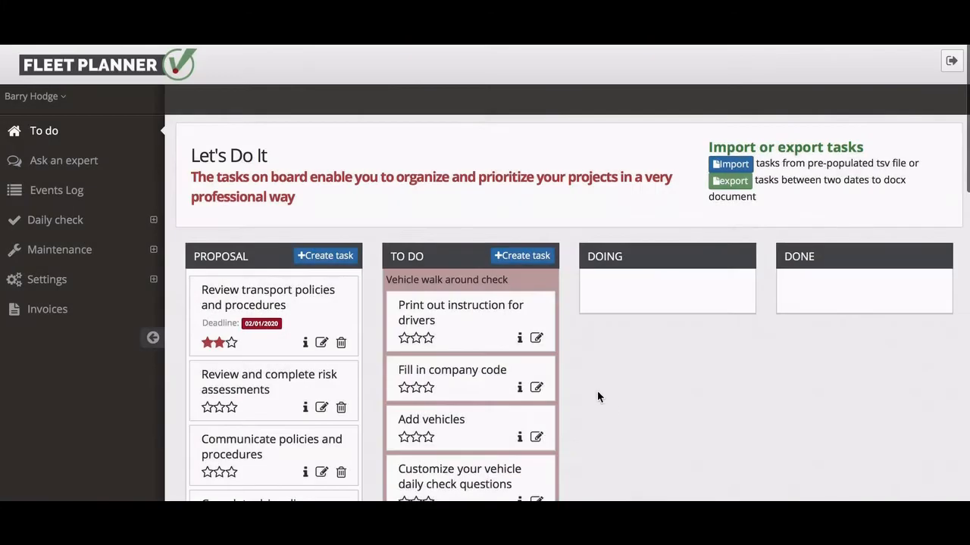
{"action": "left_click", "coordinate": [219, 343]}
Change the priority of the "Review transport policies and procedures" task to CRITICAL and try to save it.
{"action": "left_click", "coordinate": [322, 345]}
{"action": "left_click", "coordinate": [454, 231]}
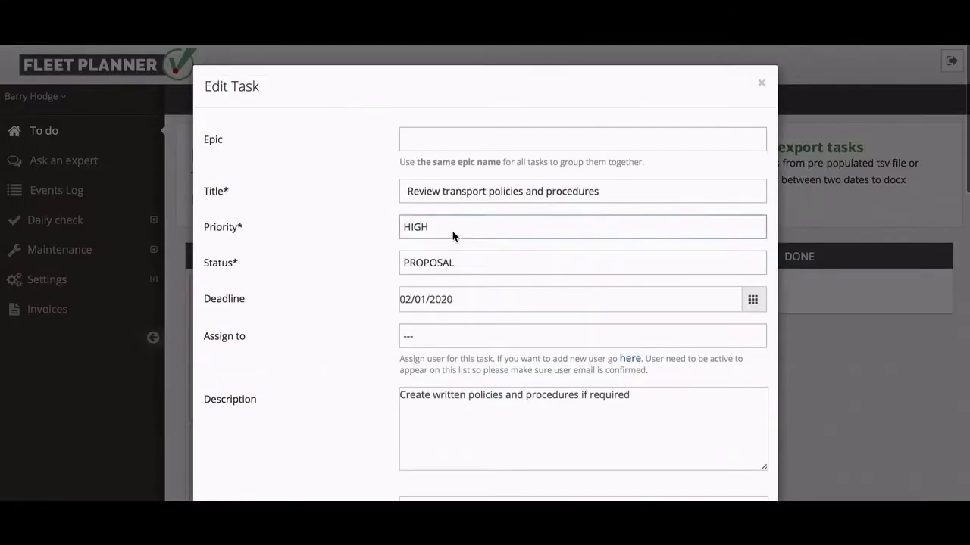
{"action": "left_click", "coordinate": [444, 243]}
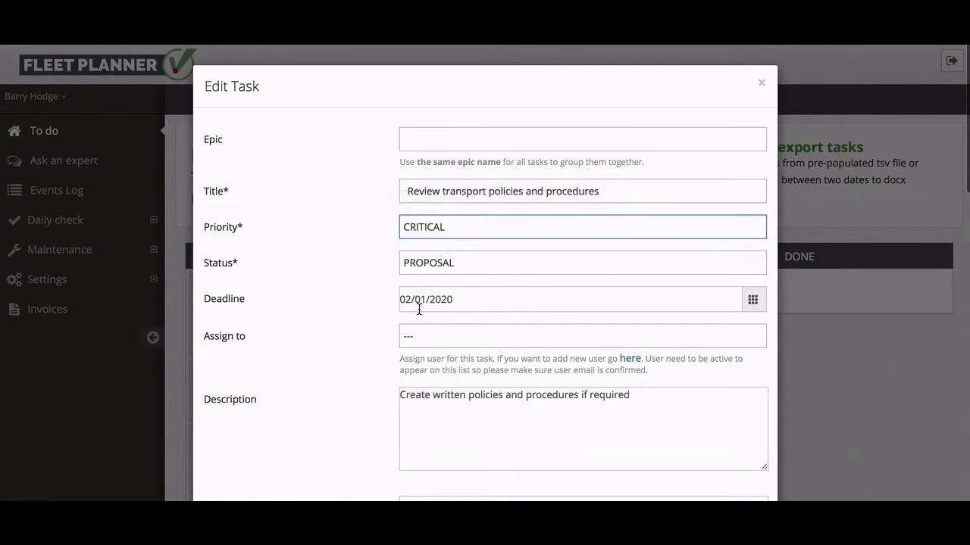
{"action": "scroll", "coordinate": [448, 345], "scroll_direction": "down", "scroll_amount": 5}
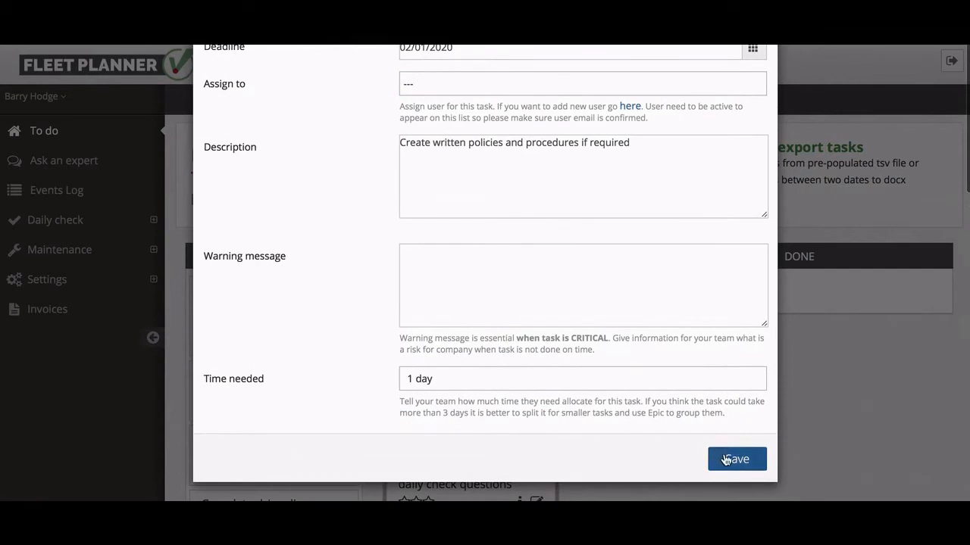
{"action": "left_click", "coordinate": [729, 460]}
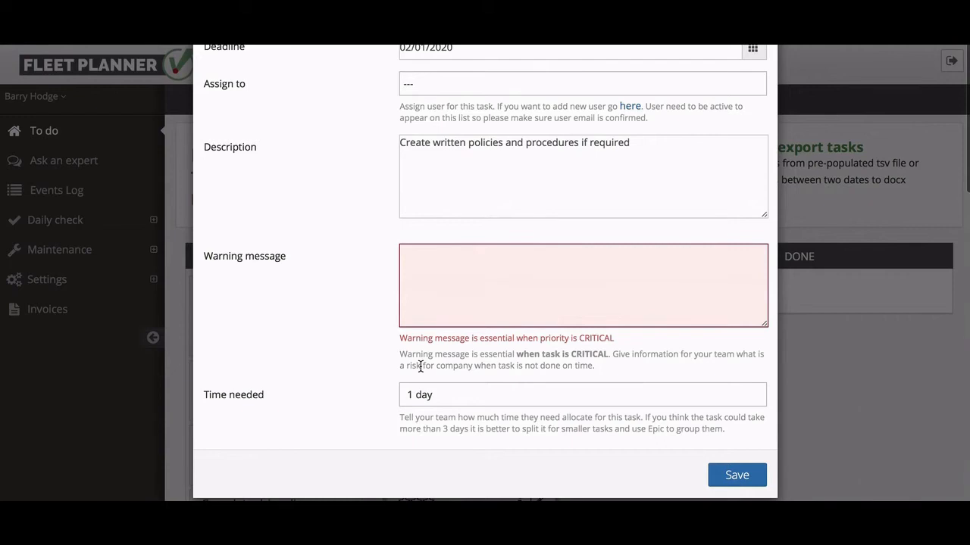
Enter the warning message "There is a risk" for the critical task and save it.
{"action": "scroll", "coordinate": [333, 169], "scroll_direction": "up", "scroll_amount": 3}
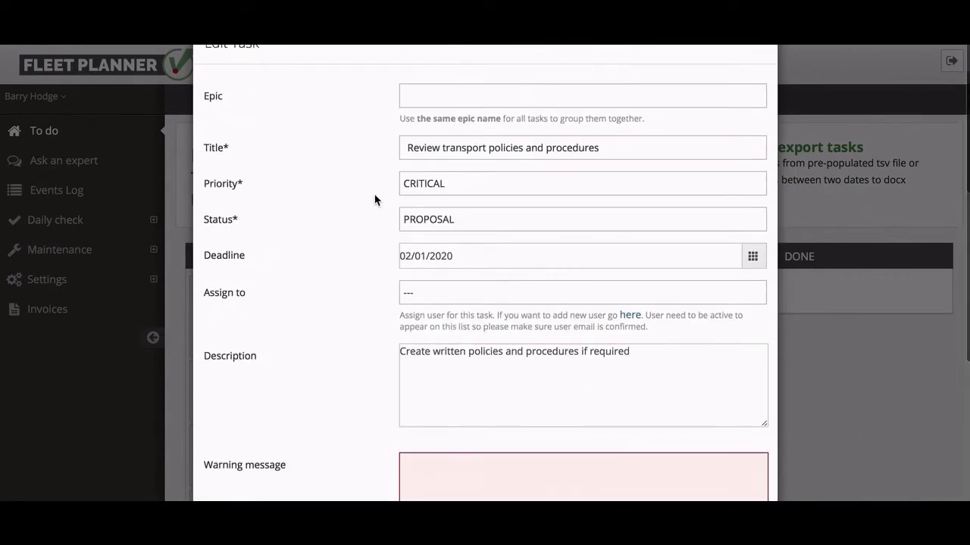
{"action": "scroll", "coordinate": [387, 195], "scroll_direction": "down", "scroll_amount": 3}
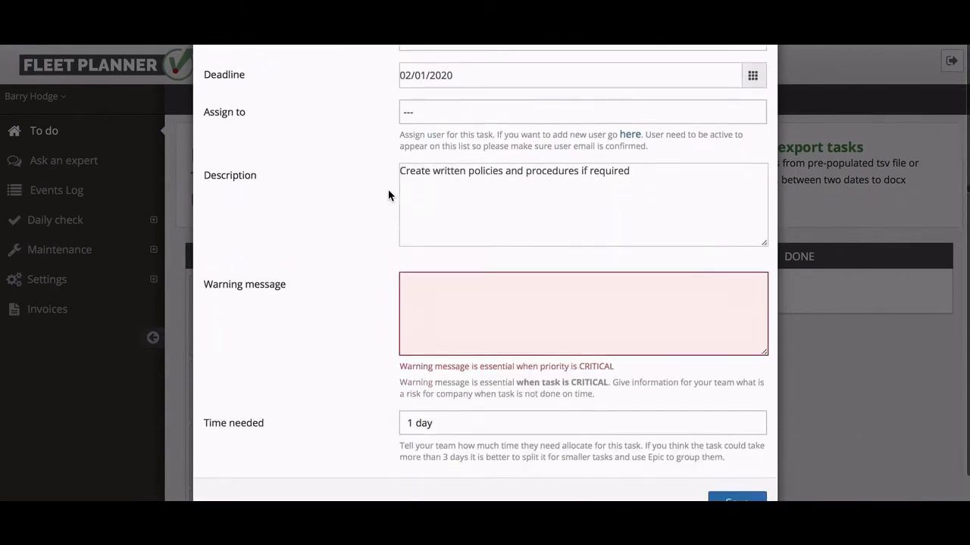
{"action": "left_click", "coordinate": [506, 303]}
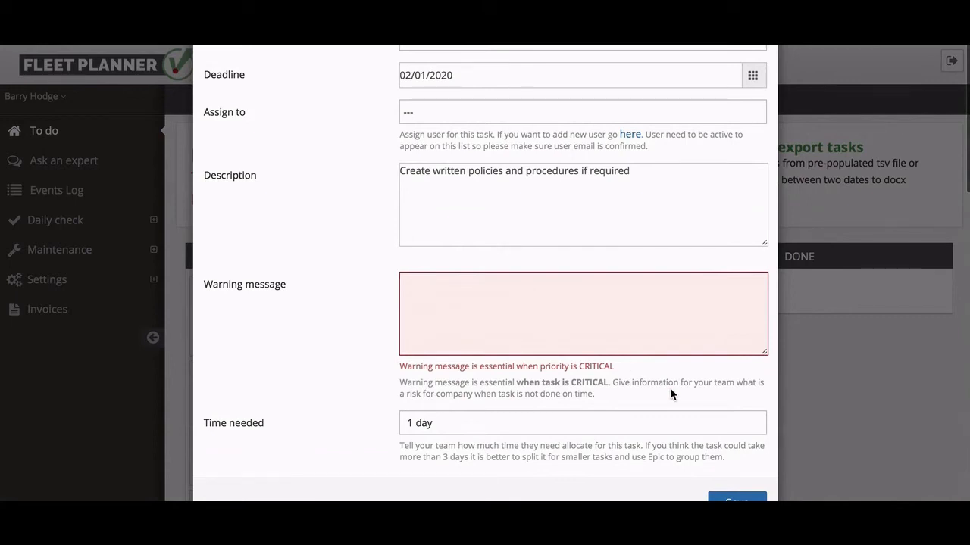
{"action": "type", "text": "A"}
{"action": "key", "text": "BackSpace"}
{"action": "type", "text": "There"}
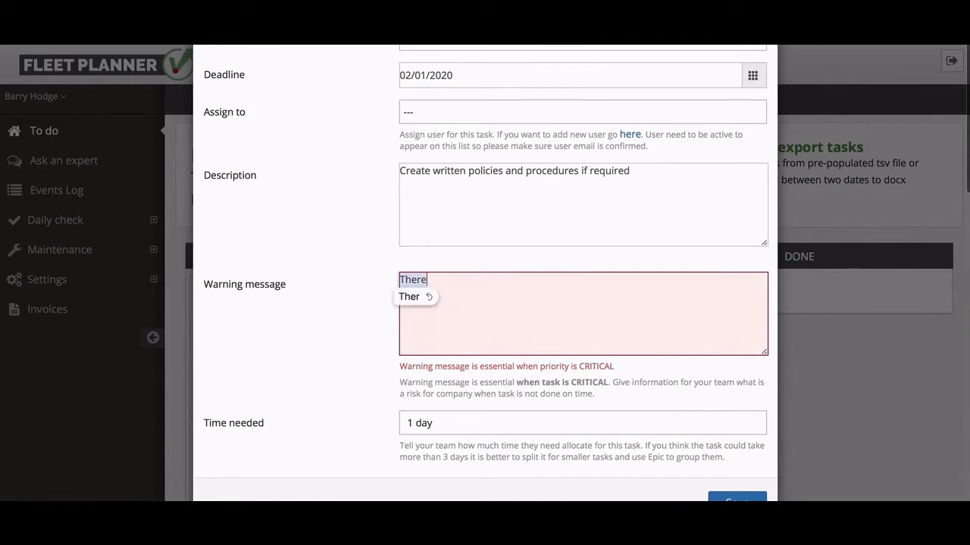
{"action": "type", "text": " is a r"}
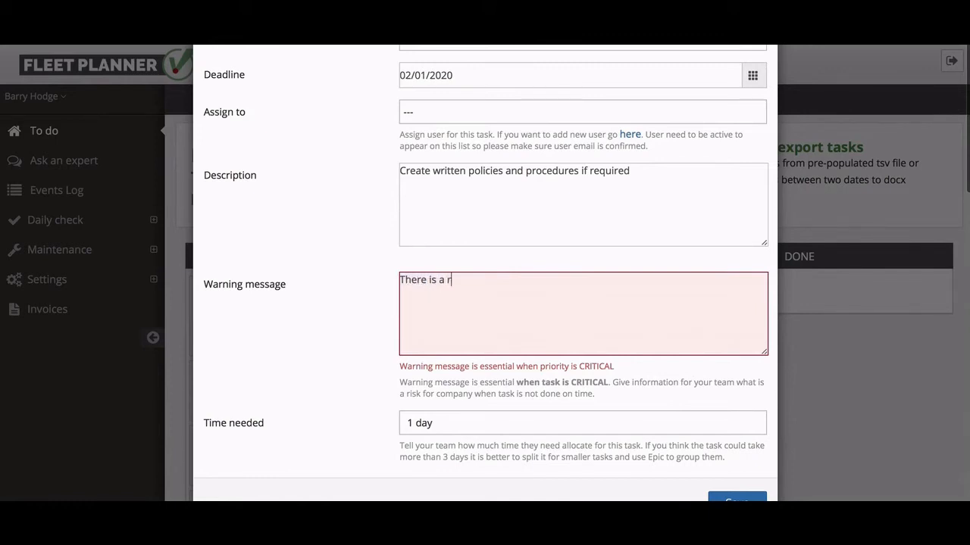
{"action": "type", "text": "isk"}
{"action": "scroll", "coordinate": [660, 415], "scroll_direction": "down", "scroll_amount": 1}
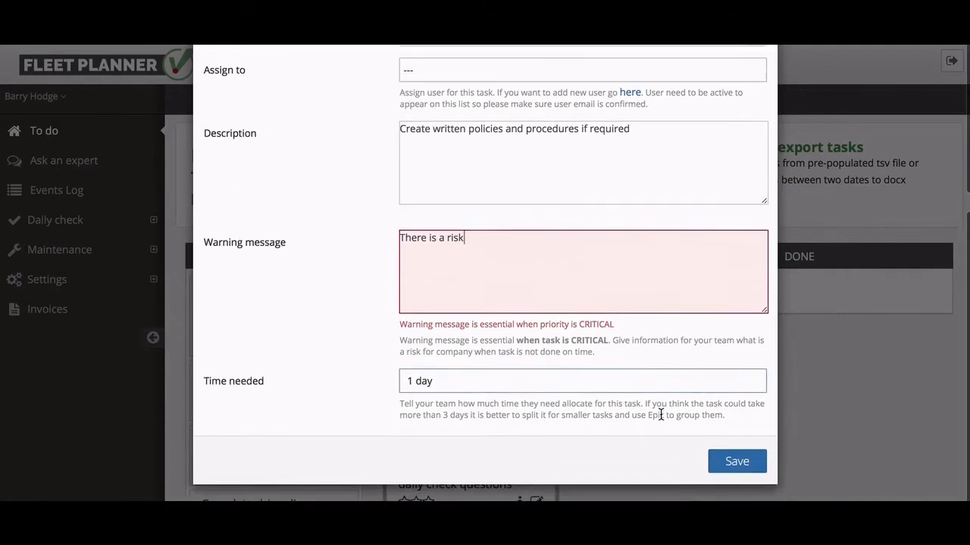
{"action": "left_click", "coordinate": [736, 462]}
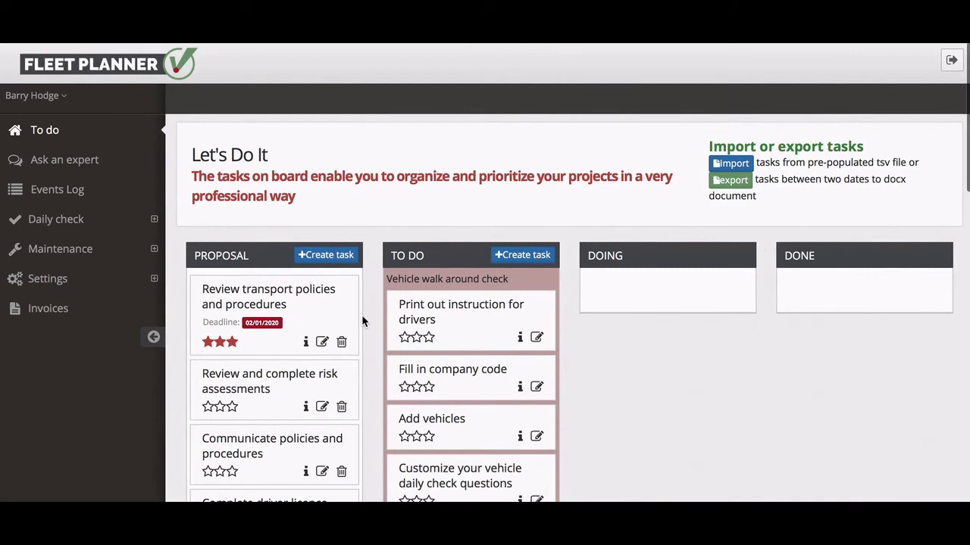
Look through the PROPOSAL column for related tasks about reviewing fleet documents that could be grouped together.
{"action": "scroll", "coordinate": [363, 313], "scroll_direction": "down", "scroll_amount": 1}
{"action": "scroll", "coordinate": [363, 319], "scroll_direction": "down", "scroll_amount": 3}
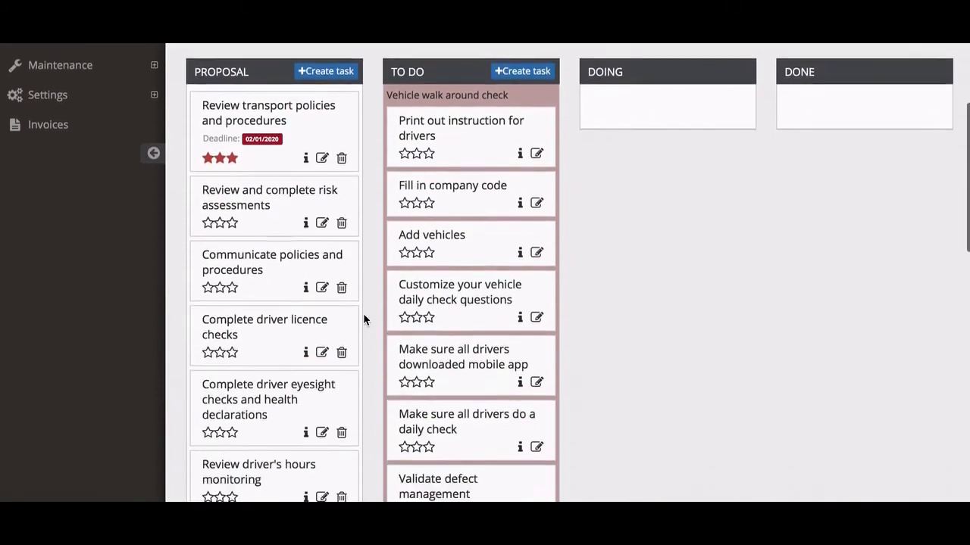
{"action": "scroll", "coordinate": [363, 319], "scroll_direction": "down", "scroll_amount": 3}
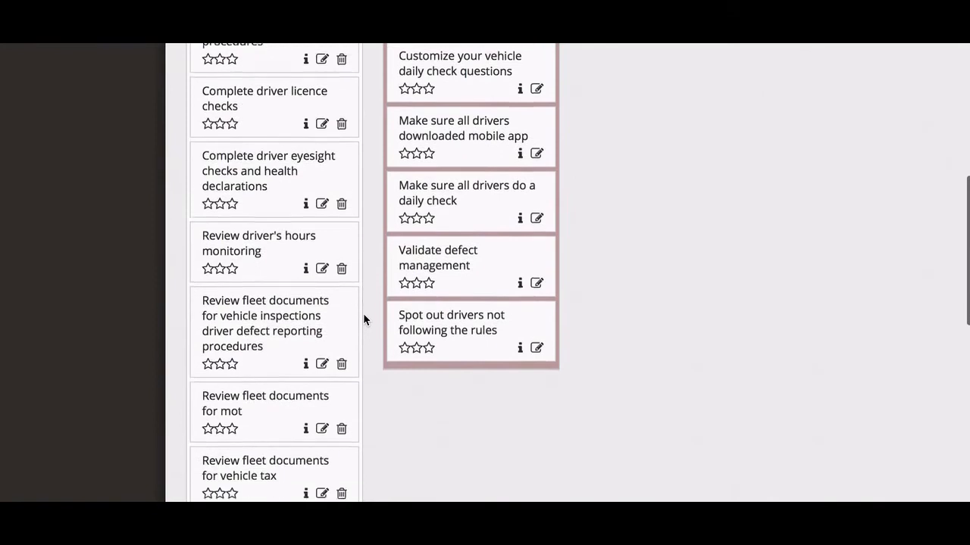
{"action": "scroll", "coordinate": [363, 319], "scroll_direction": "down", "scroll_amount": 1}
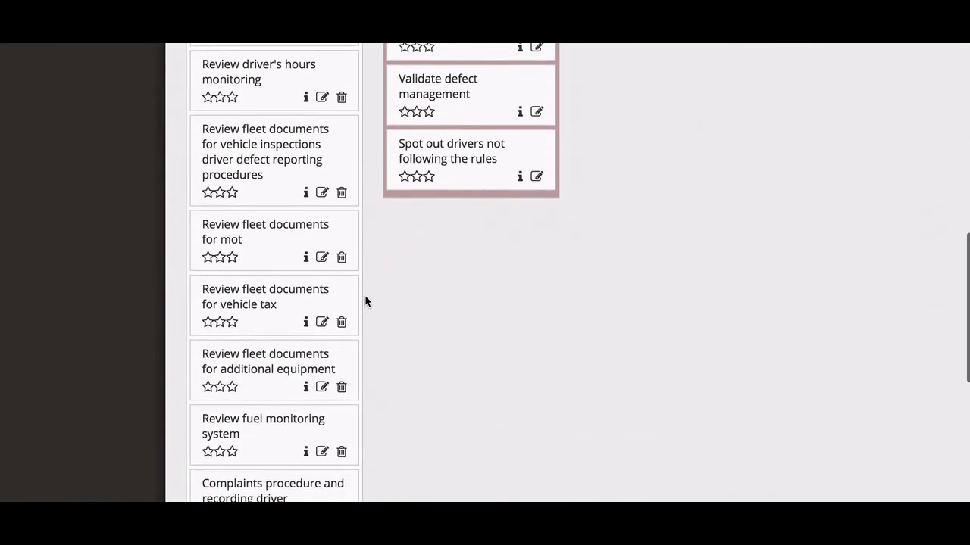
{"action": "scroll", "coordinate": [353, 319], "scroll_direction": "down", "scroll_amount": 1}
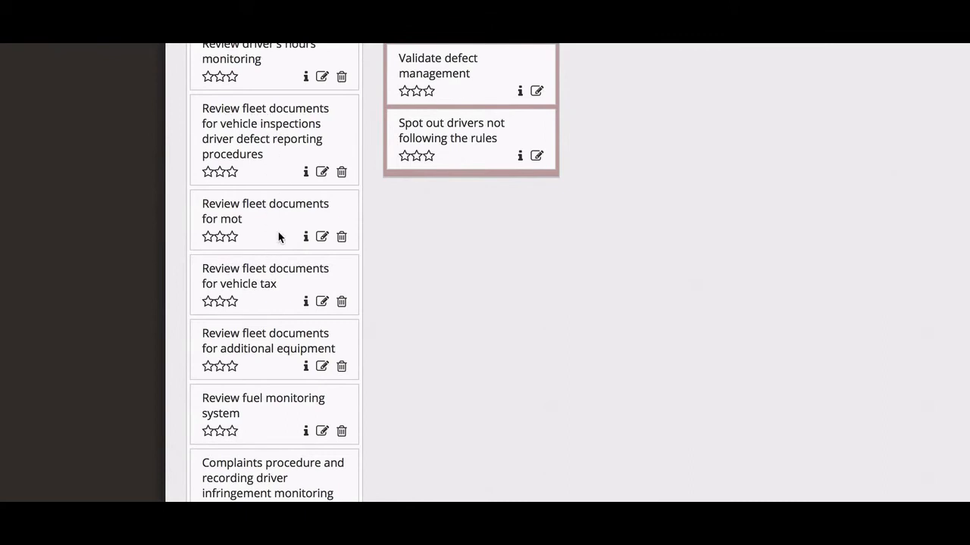
{"action": "scroll", "coordinate": [278, 235], "scroll_direction": "down", "scroll_amount": 1}
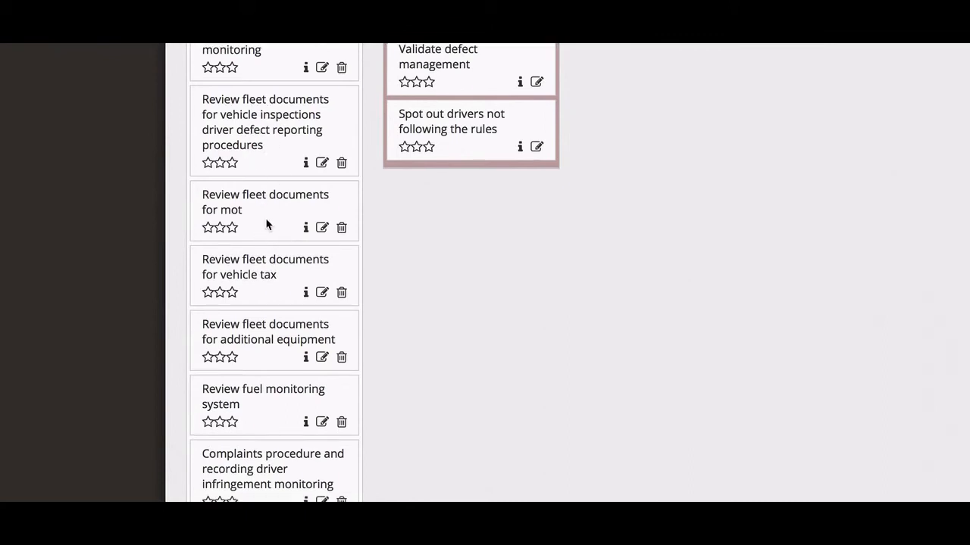
{"action": "scroll", "coordinate": [267, 222], "scroll_direction": "down", "scroll_amount": 2}
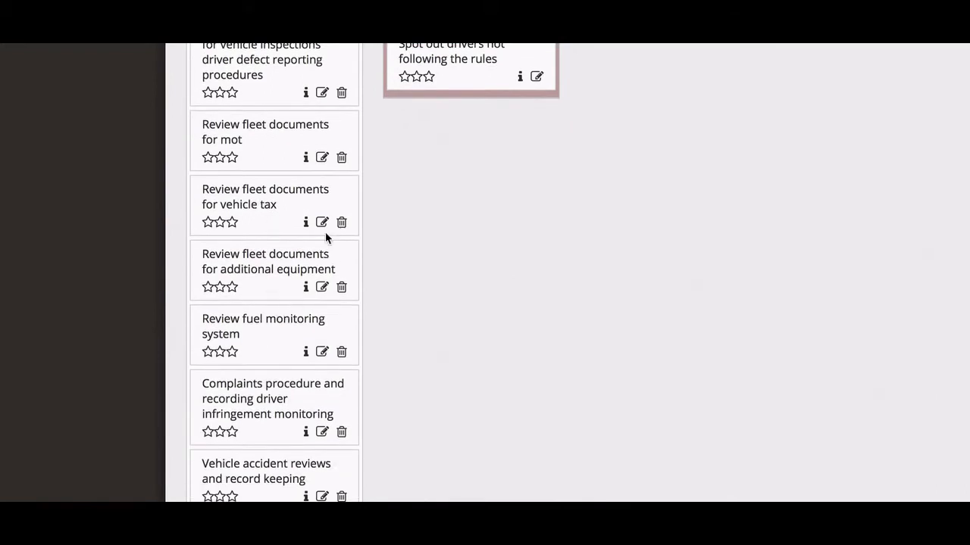
{"action": "scroll", "coordinate": [279, 277], "scroll_direction": "up", "scroll_amount": 2}
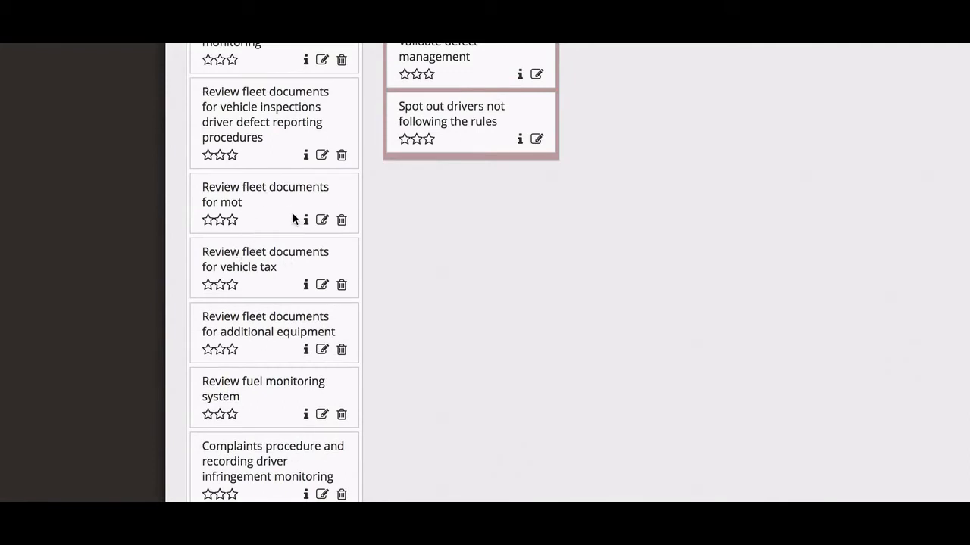
{"action": "scroll", "coordinate": [294, 219], "scroll_direction": "up", "scroll_amount": 1}
{"action": "scroll", "coordinate": [260, 187], "scroll_direction": "up", "scroll_amount": 2}
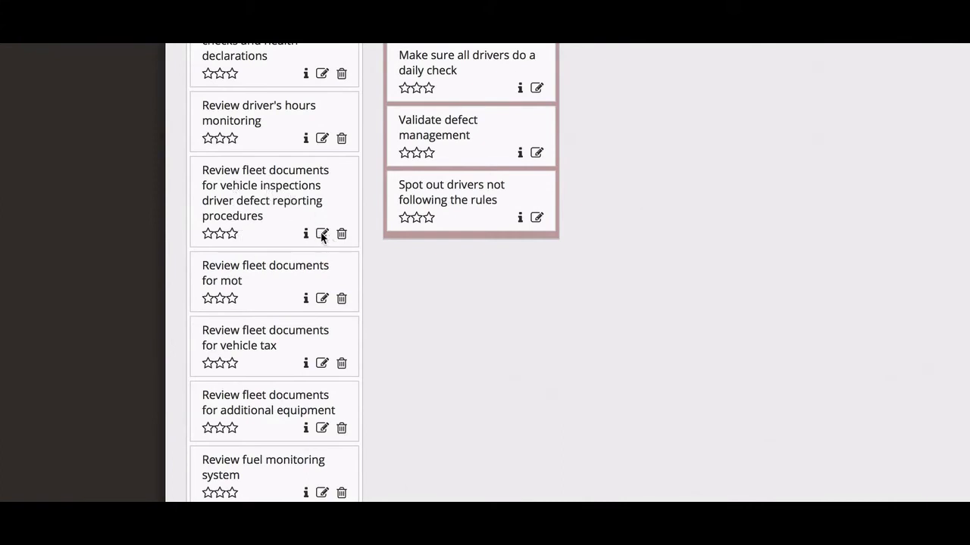
Assign the epic "Review Fleet Documents" to the vehicle inspections and driver defect reporting procedures task and save it.
{"action": "left_click", "coordinate": [310, 203]}
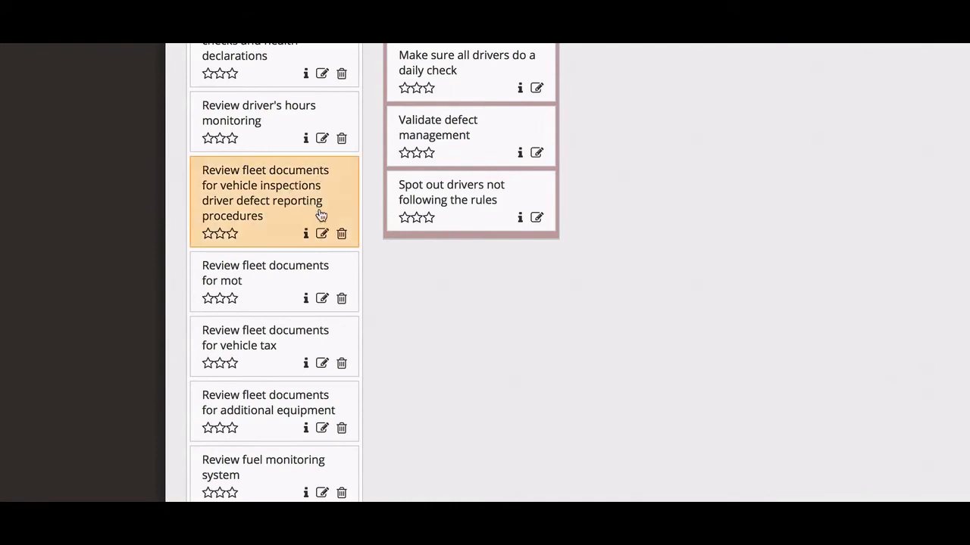
{"action": "left_click", "coordinate": [322, 234]}
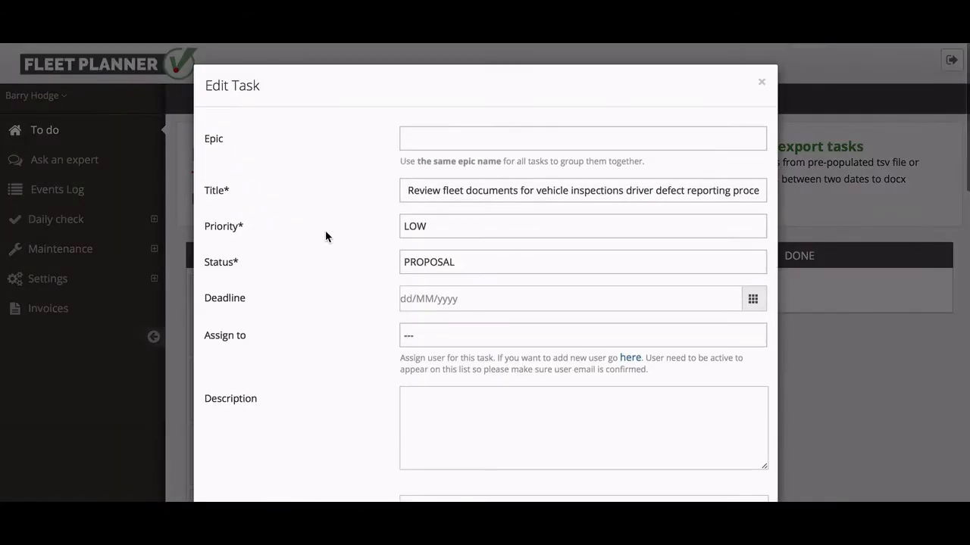
{"action": "left_click", "coordinate": [371, 127]}
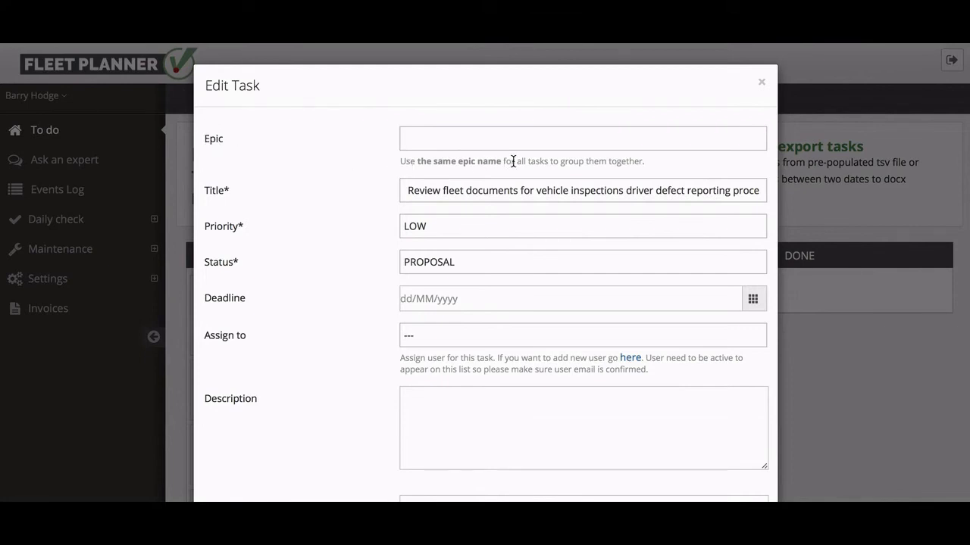
{"action": "left_click", "coordinate": [524, 131]}
{"action": "left_click", "coordinate": [465, 157]}
{"action": "left_click", "coordinate": [442, 139]}
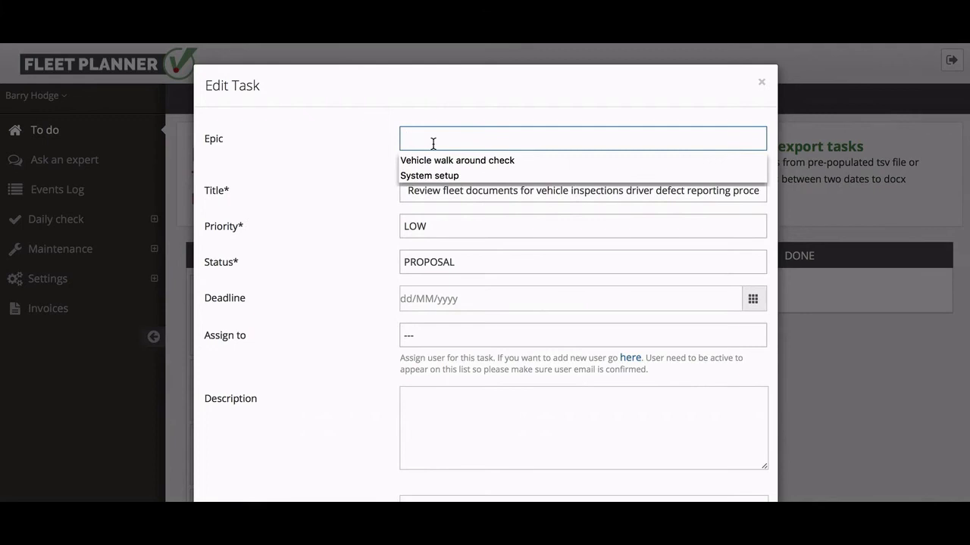
{"action": "type", "text": "Review Fleet Documents"}
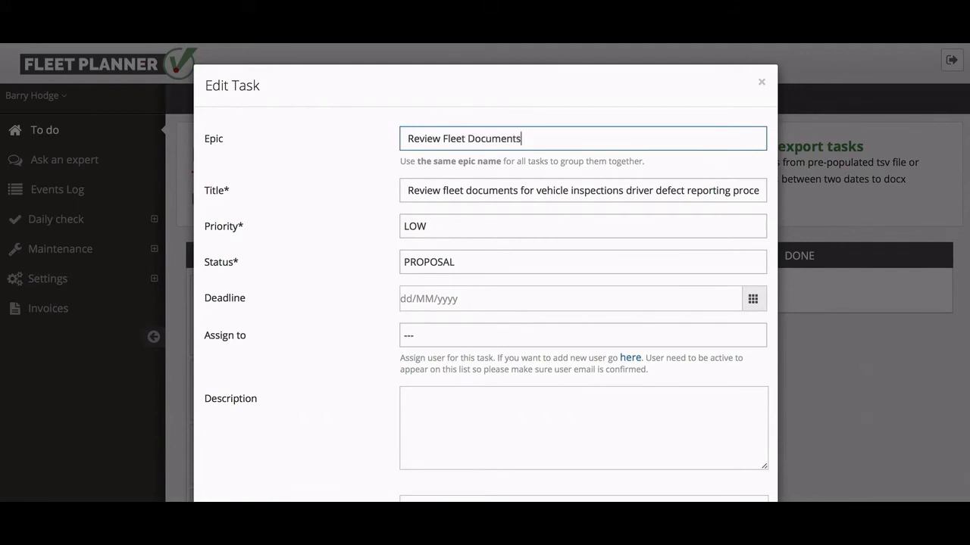
{"action": "scroll", "coordinate": [485, 255], "scroll_direction": "down", "scroll_amount": 5}
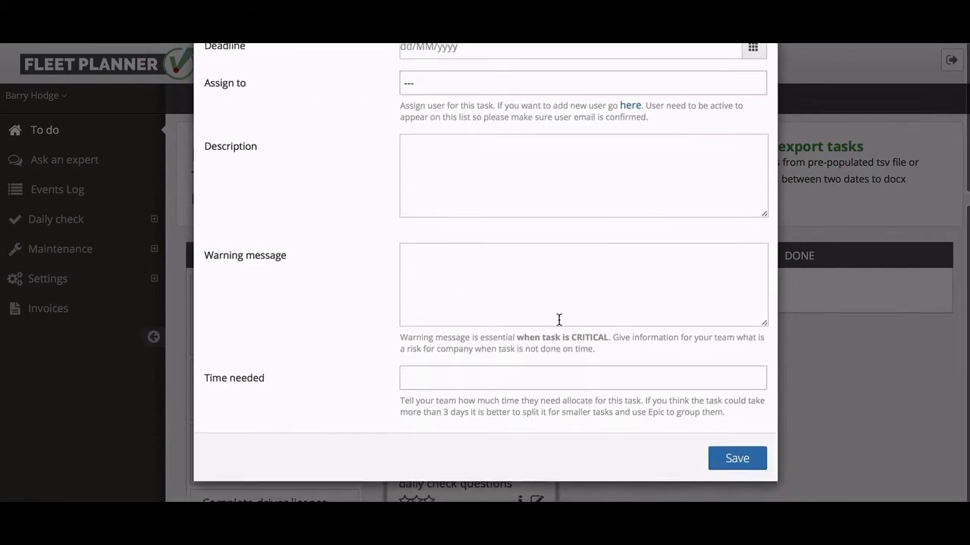
{"action": "left_click", "coordinate": [732, 470]}
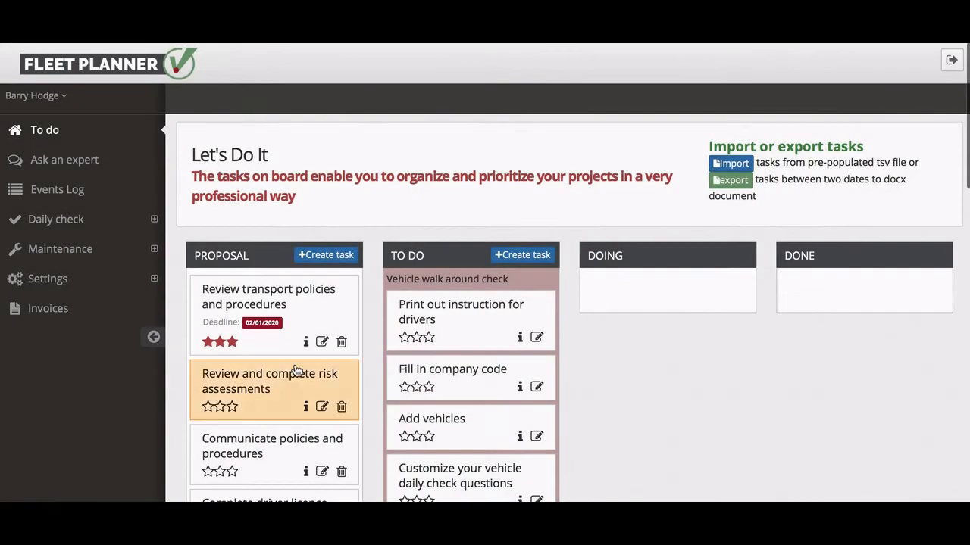
Examine the "Review Fleet Documents" epic group in the PROPOSAL column and compare it with the other epic groups.
{"action": "scroll", "coordinate": [295, 372], "scroll_direction": "down", "scroll_amount": 2}
{"action": "scroll", "coordinate": [294, 370], "scroll_direction": "down", "scroll_amount": 7}
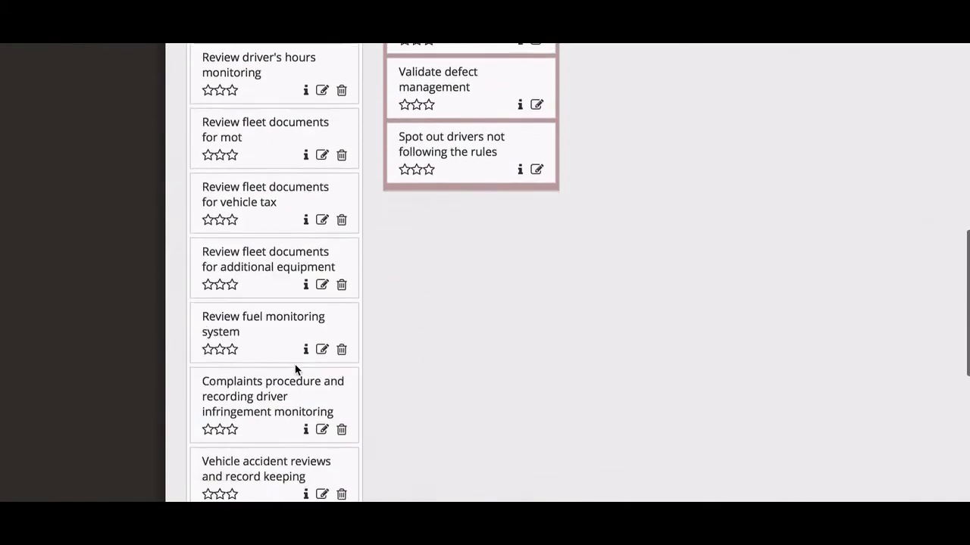
{"action": "scroll", "coordinate": [296, 369], "scroll_direction": "down", "scroll_amount": 2}
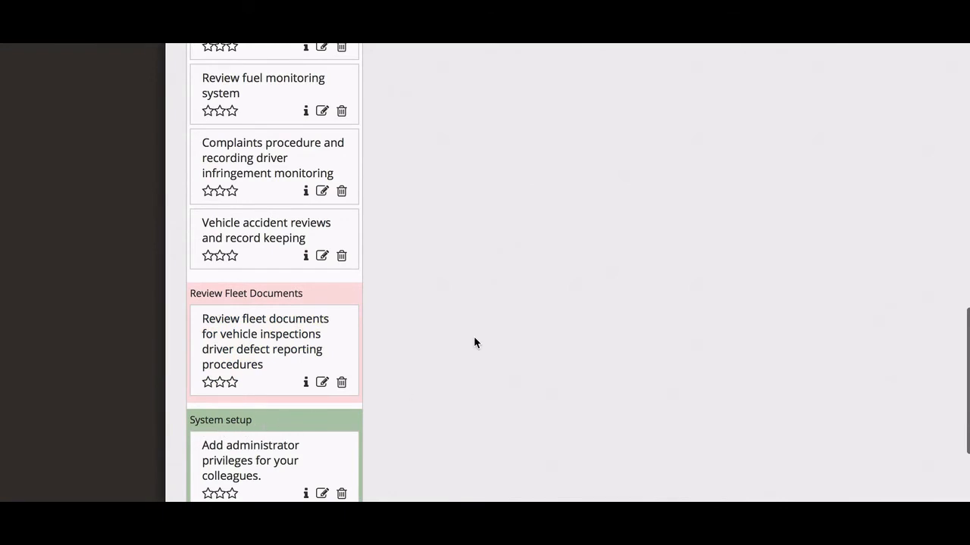
{"action": "scroll", "coordinate": [473, 342], "scroll_direction": "up", "scroll_amount": 9}
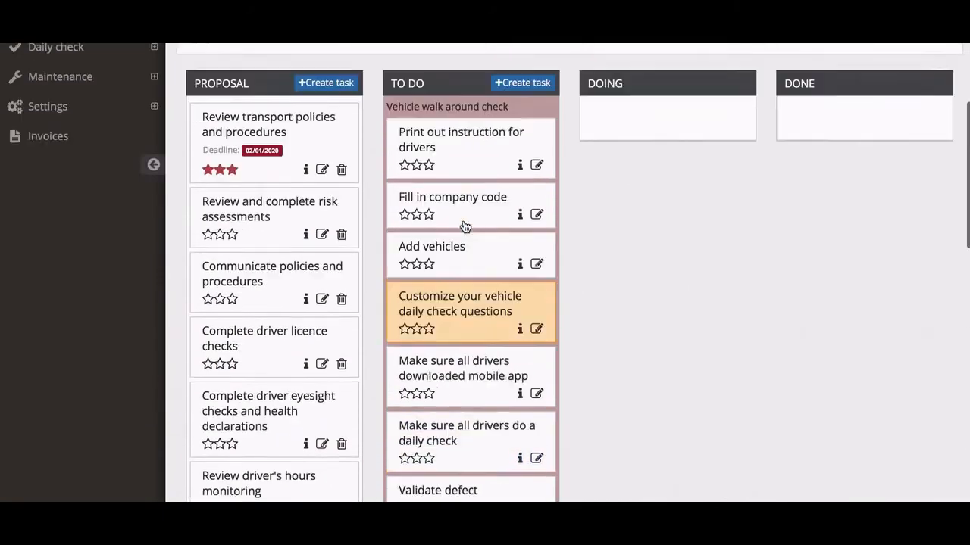
{"action": "scroll", "coordinate": [465, 227], "scroll_direction": "up", "scroll_amount": 3}
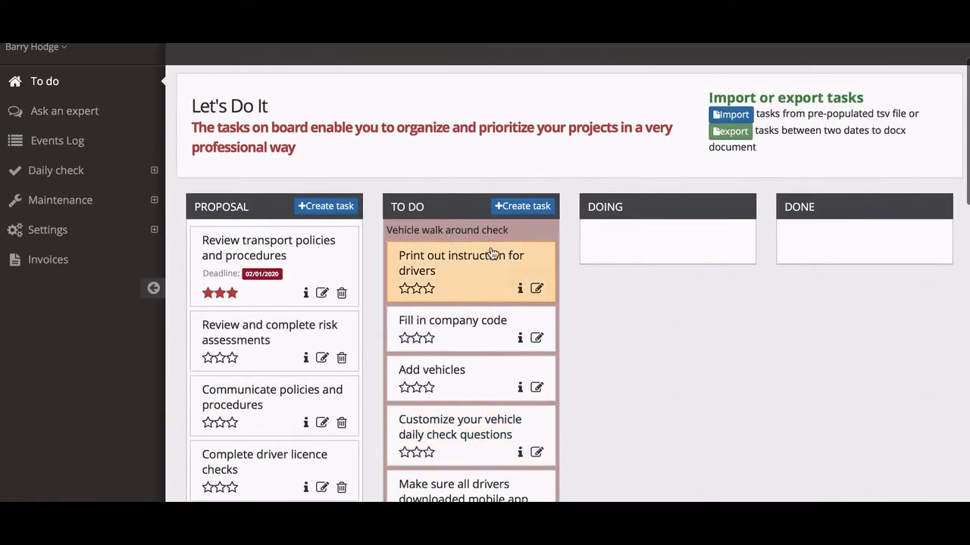
{"action": "scroll", "coordinate": [373, 301], "scroll_direction": "down", "scroll_amount": 7}
{"action": "scroll", "coordinate": [374, 301], "scroll_direction": "down", "scroll_amount": 12}
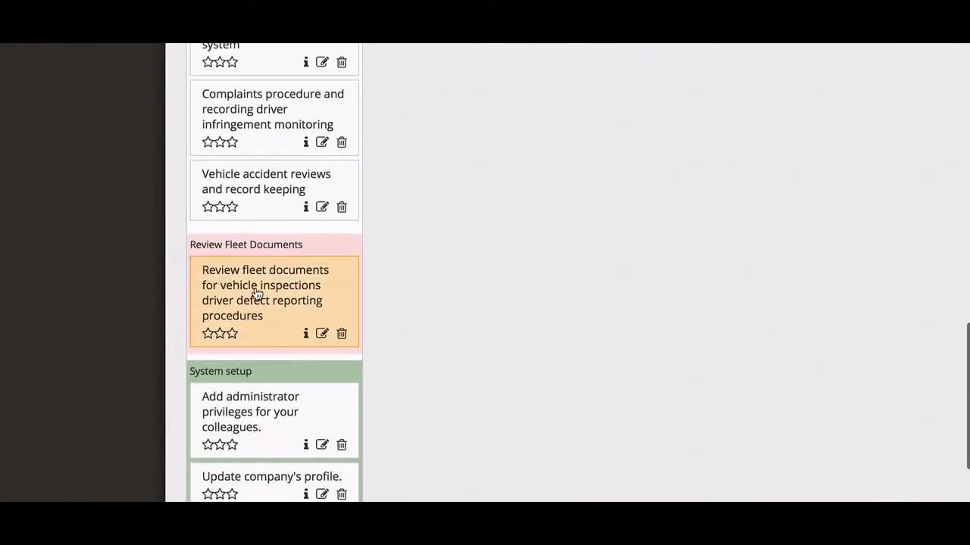
Assign the existing epic "Review Fleet Documents" to the "Review fleet documents for mot" task and save it.
{"action": "scroll", "coordinate": [256, 293], "scroll_direction": "up", "scroll_amount": 7}
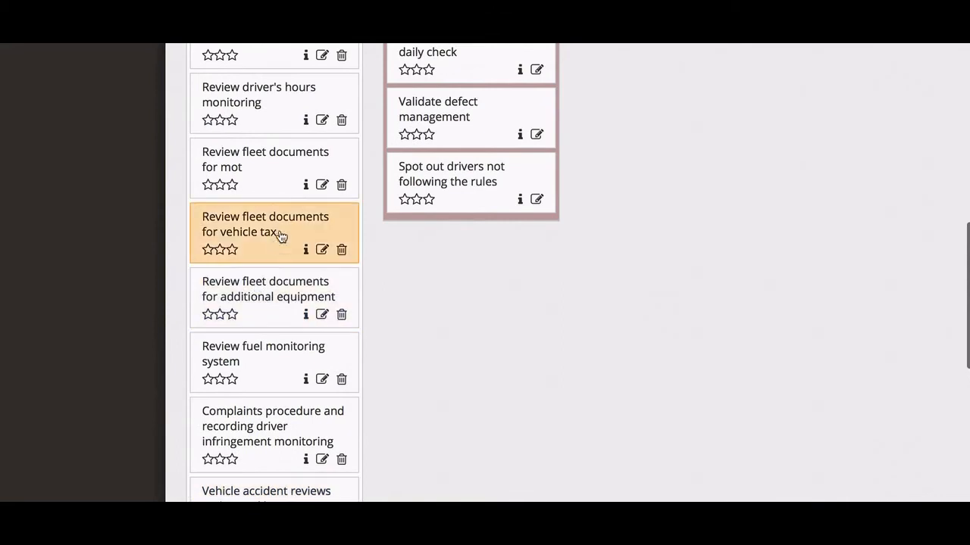
{"action": "left_click", "coordinate": [322, 186]}
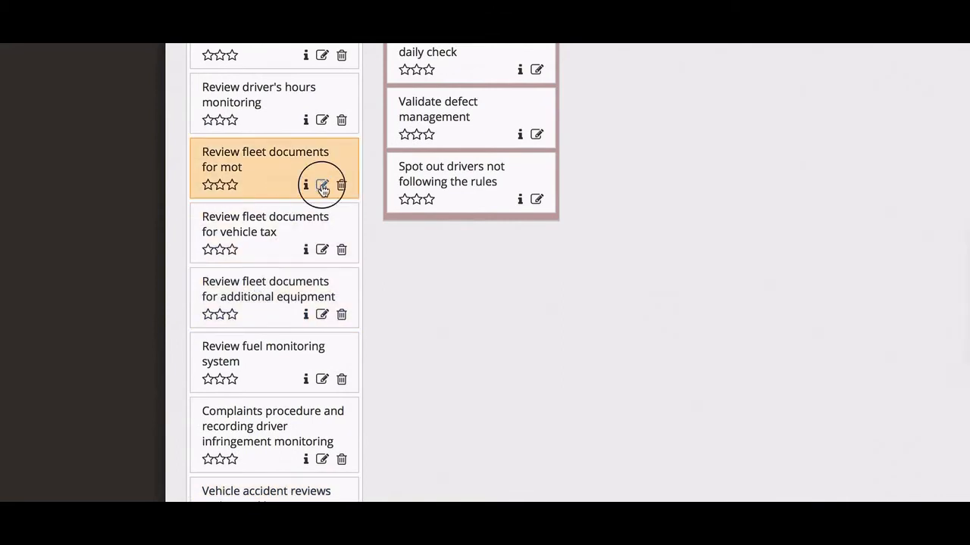
{"action": "left_click", "coordinate": [426, 135]}
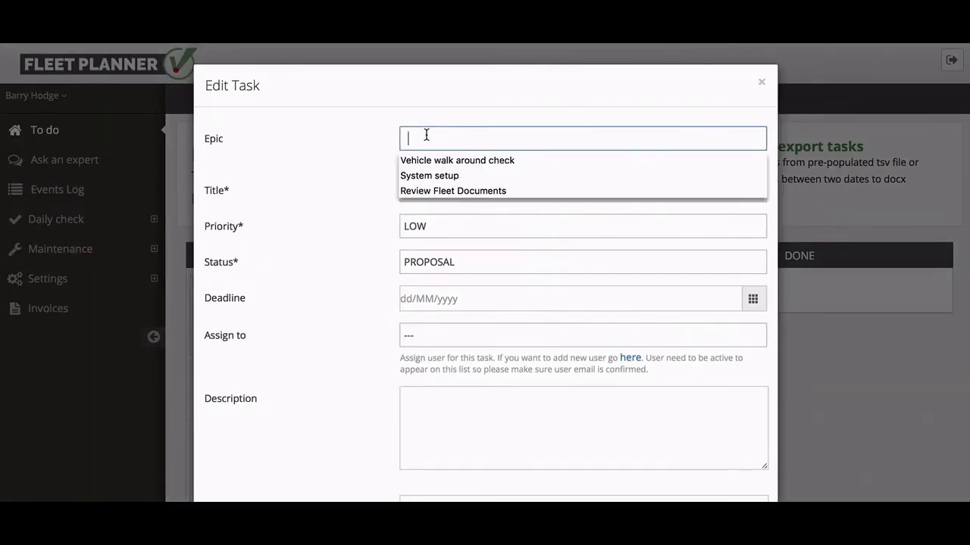
{"action": "left_click", "coordinate": [433, 191]}
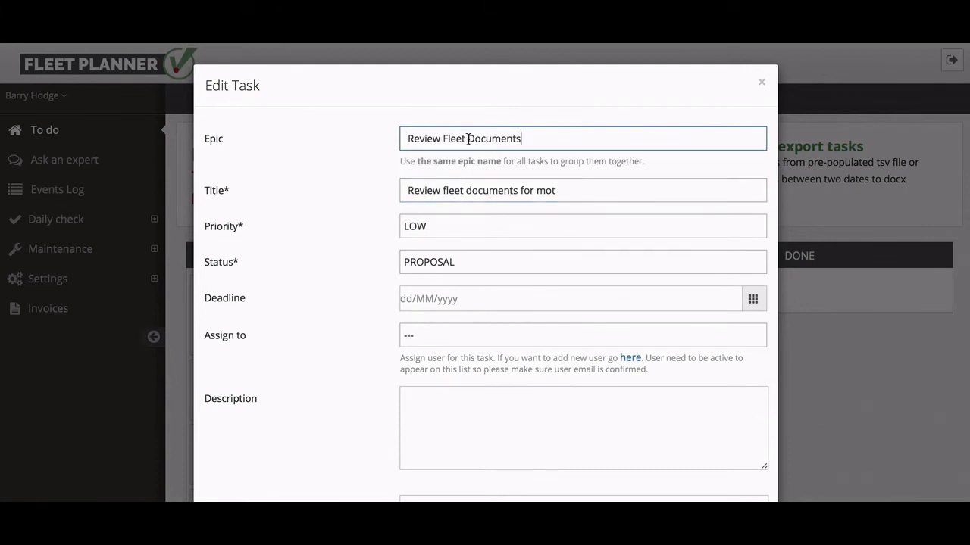
{"action": "left_click", "coordinate": [537, 269]}
{"action": "scroll", "coordinate": [538, 271], "scroll_direction": "down", "scroll_amount": 3}
{"action": "scroll", "coordinate": [537, 271], "scroll_direction": "down", "scroll_amount": 2}
{"action": "left_click", "coordinate": [735, 459]}
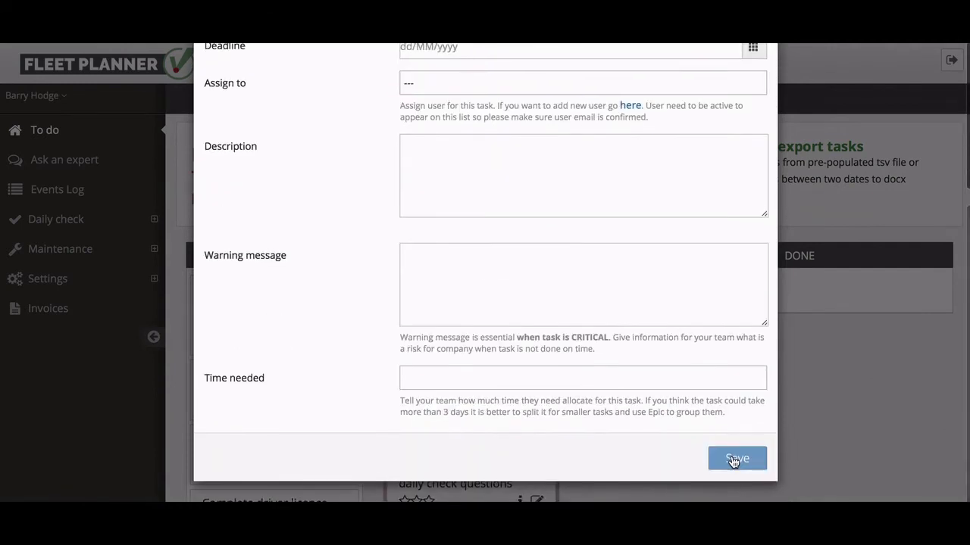
{"action": "scroll", "coordinate": [306, 391], "scroll_direction": "down", "scroll_amount": 10}
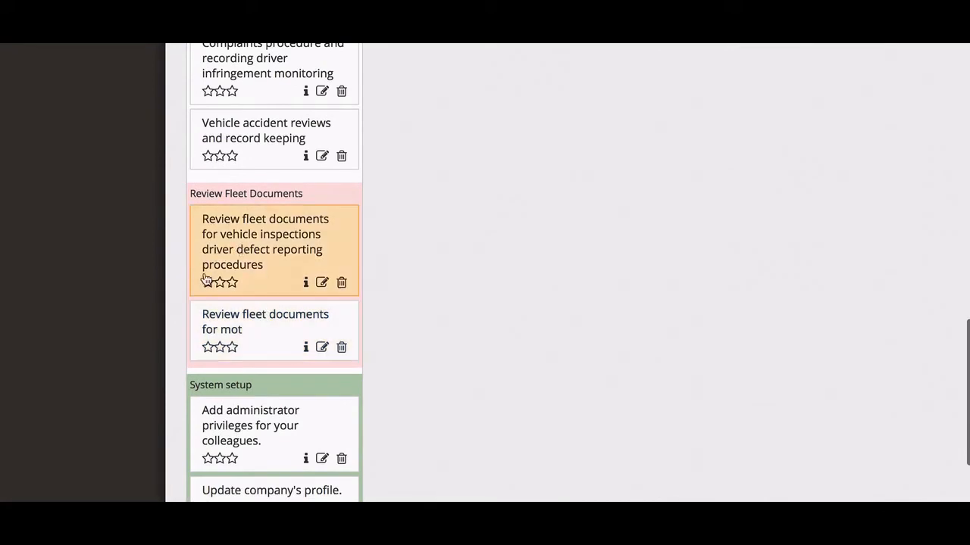
Add the "Review fleet documents for vehicle tax" task to the epic "Review Fleet Documents" and save the change.
{"action": "scroll", "coordinate": [250, 198], "scroll_direction": "up", "scroll_amount": 4}
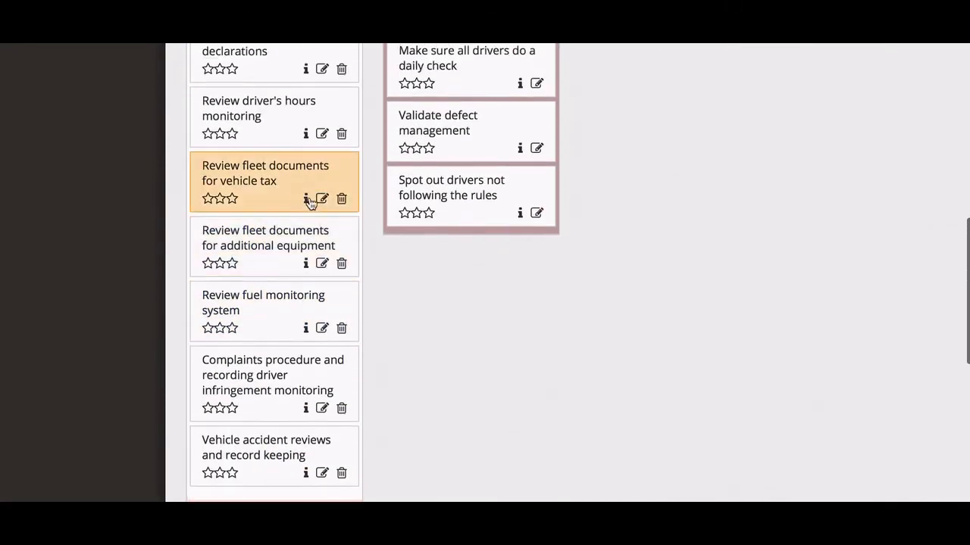
{"action": "left_click", "coordinate": [320, 198]}
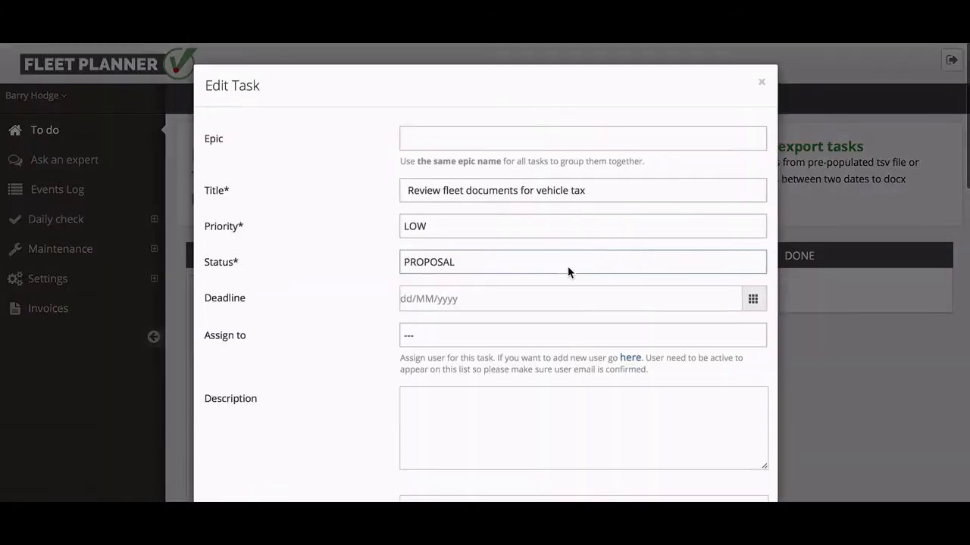
{"action": "left_click", "coordinate": [535, 139]}
{"action": "left_click", "coordinate": [462, 190]}
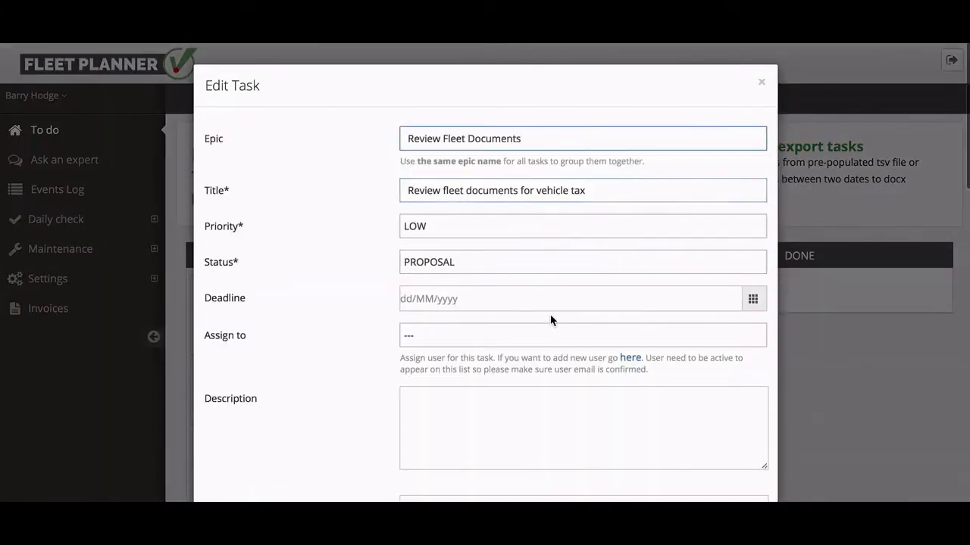
{"action": "scroll", "coordinate": [550, 318], "scroll_direction": "down", "scroll_amount": 3}
{"action": "left_click", "coordinate": [735, 459]}
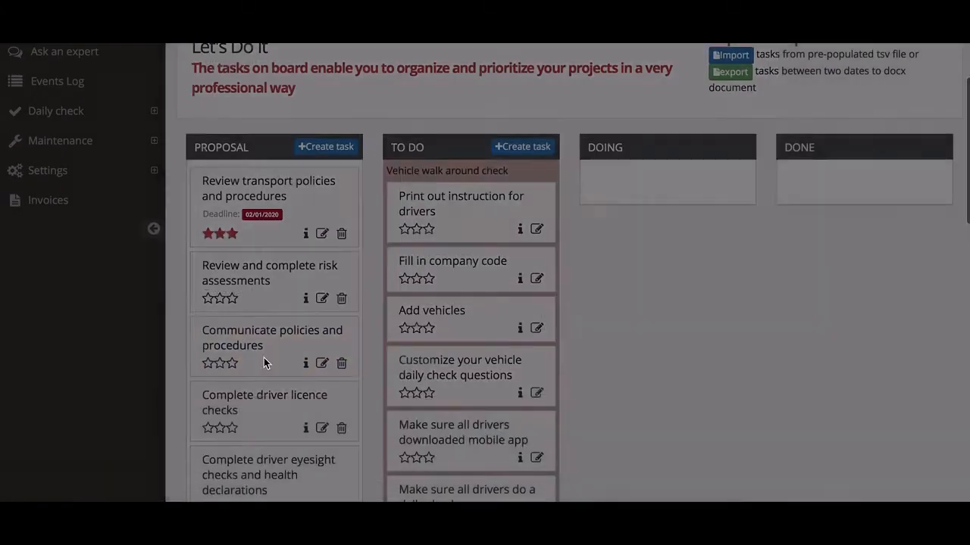
{"action": "scroll", "coordinate": [232, 331], "scroll_direction": "down", "scroll_amount": 7}
{"action": "scroll", "coordinate": [230, 335], "scroll_direction": "down", "scroll_amount": 1}
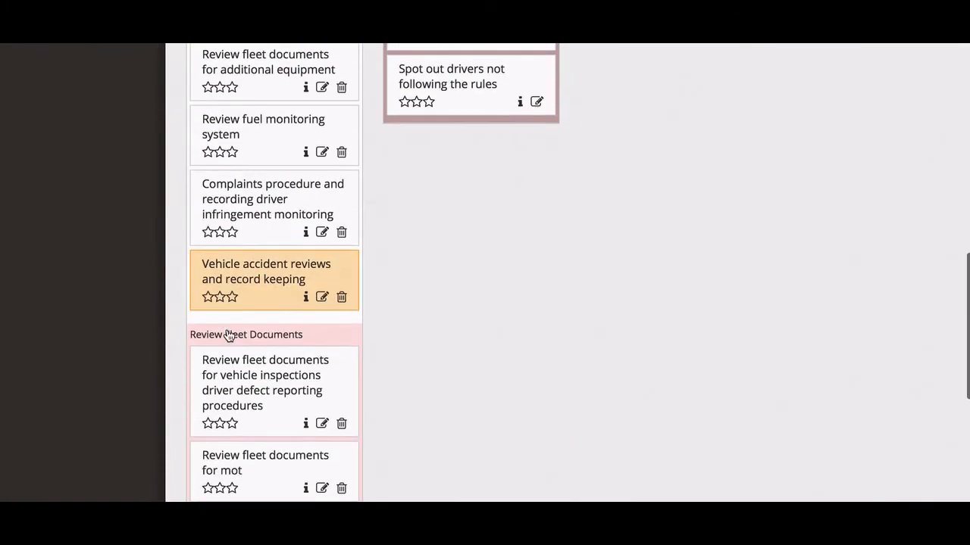
Set the epic of the "Review fleet documents for additional equipment" task to "Review Fleet Documents" and save it.
{"action": "scroll", "coordinate": [230, 335], "scroll_direction": "up", "scroll_amount": 3}
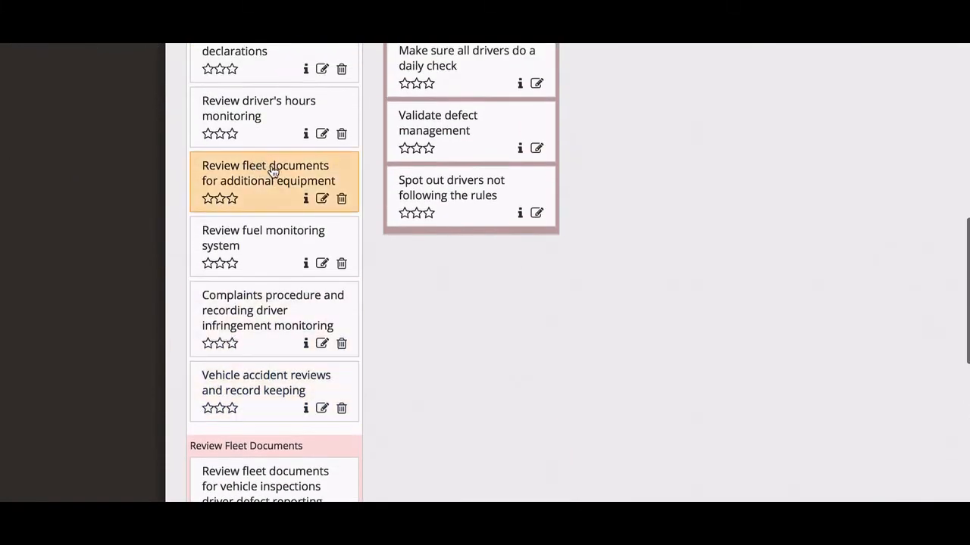
{"action": "left_click", "coordinate": [322, 198]}
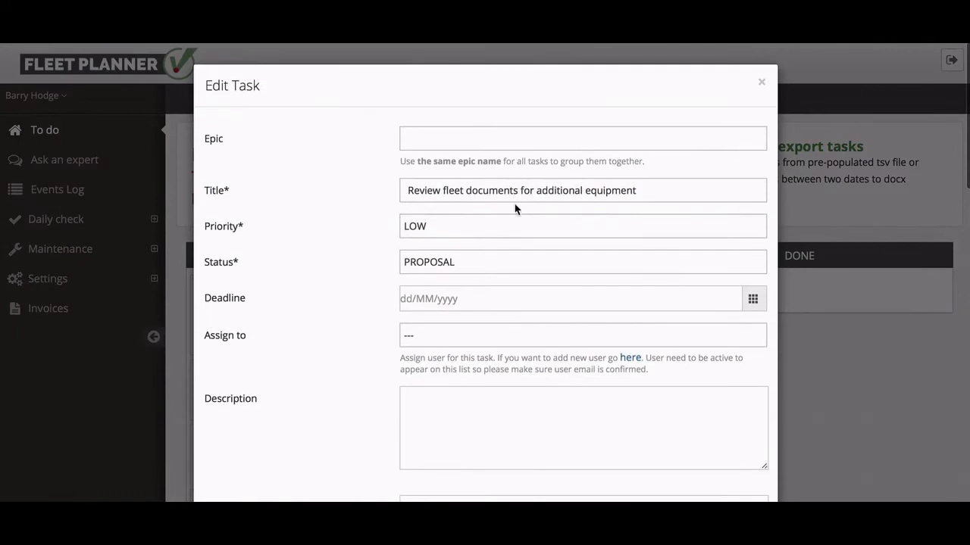
{"action": "left_click", "coordinate": [483, 137]}
{"action": "left_click", "coordinate": [458, 191]}
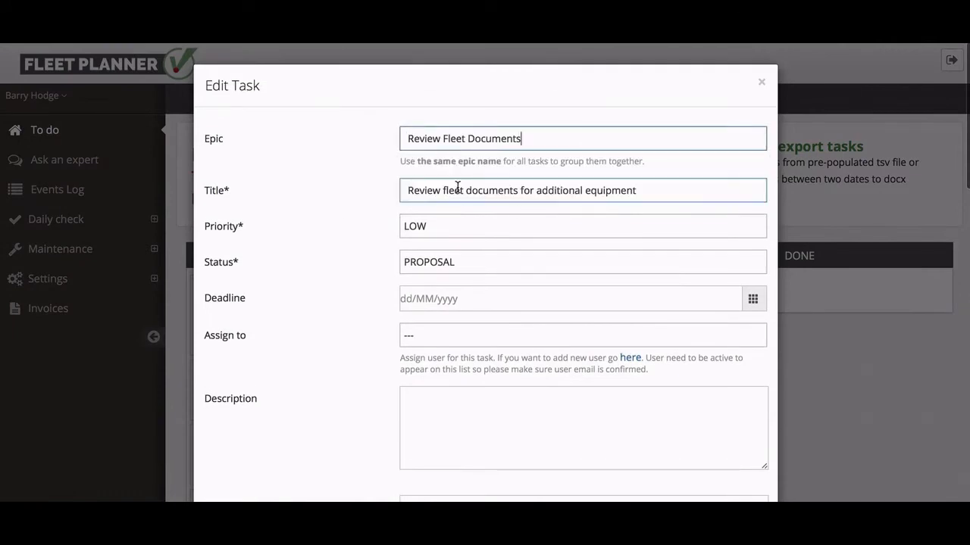
{"action": "scroll", "coordinate": [598, 364], "scroll_direction": "down", "scroll_amount": 5}
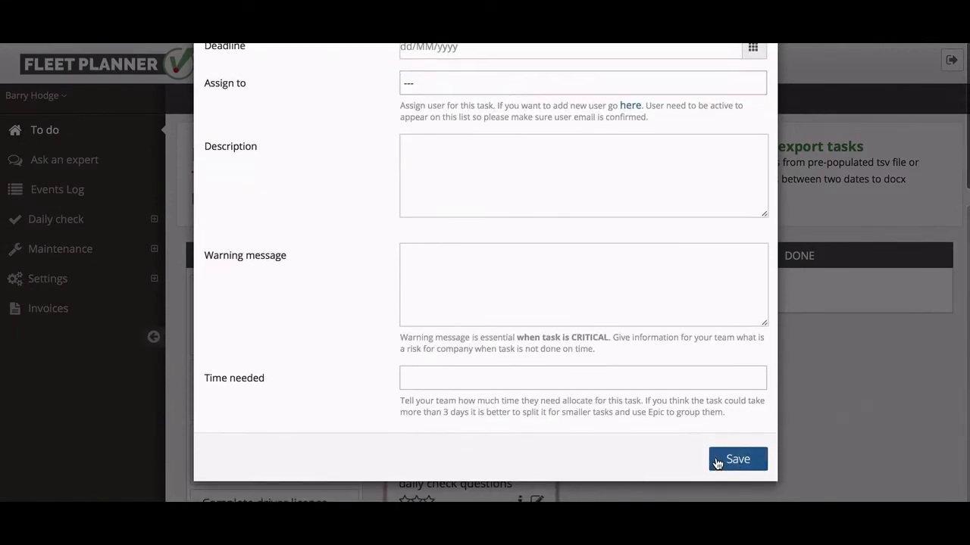
{"action": "left_click", "coordinate": [717, 460]}
{"action": "scroll", "coordinate": [391, 428], "scroll_direction": "down", "scroll_amount": 10}
{"action": "scroll", "coordinate": [389, 431], "scroll_direction": "down", "scroll_amount": 5}
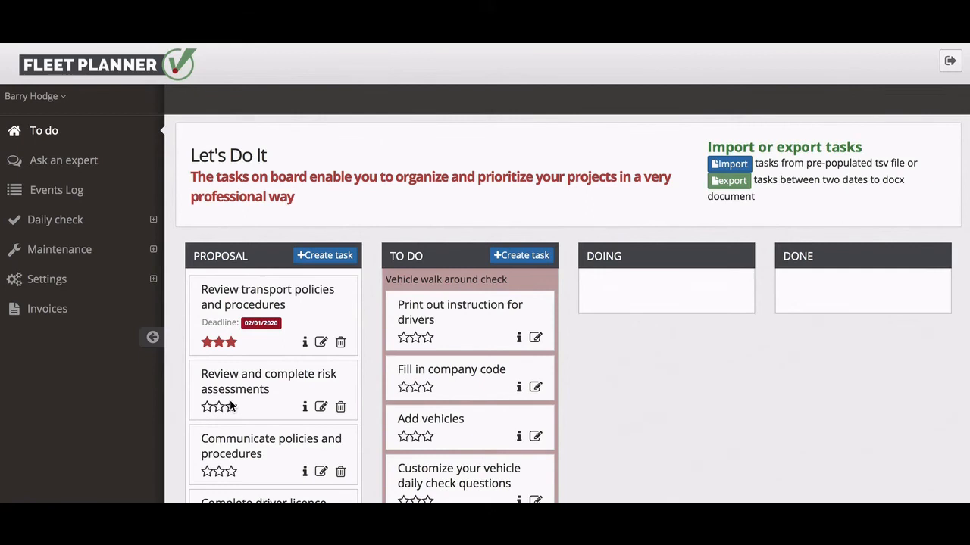
Check the assignee field of the "Review and complete risk assessments" task and follow its link to the company's user management page.
{"action": "left_click", "coordinate": [320, 408]}
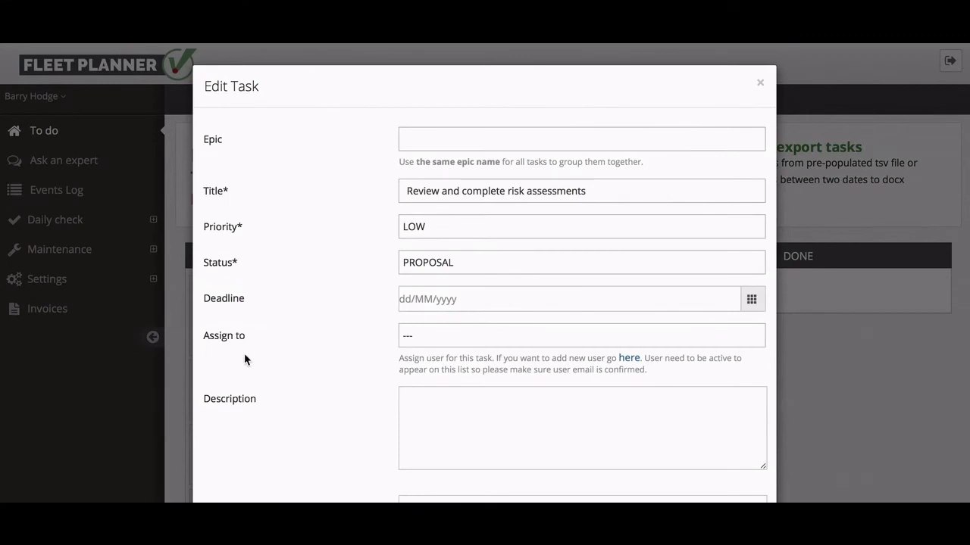
{"action": "left_click", "coordinate": [408, 339]}
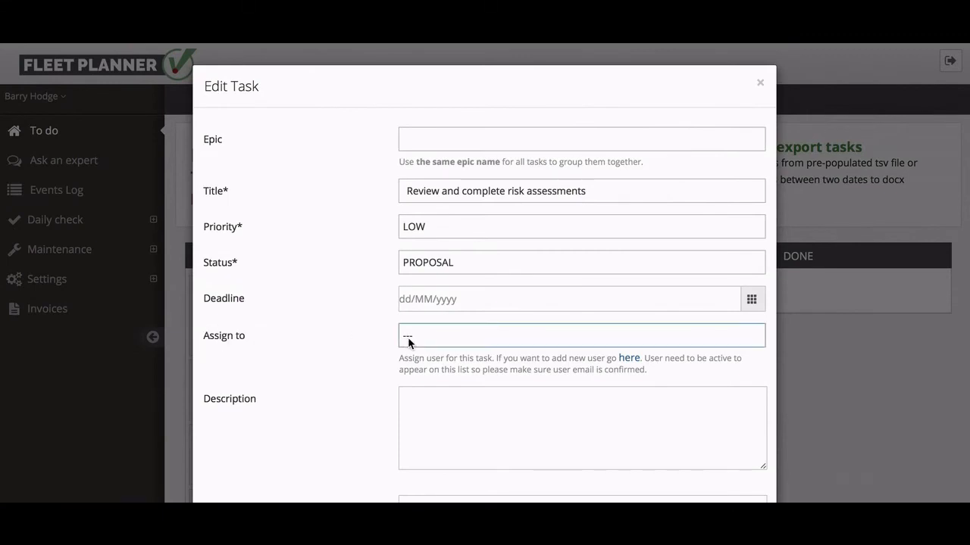
{"action": "left_click", "coordinate": [628, 359]}
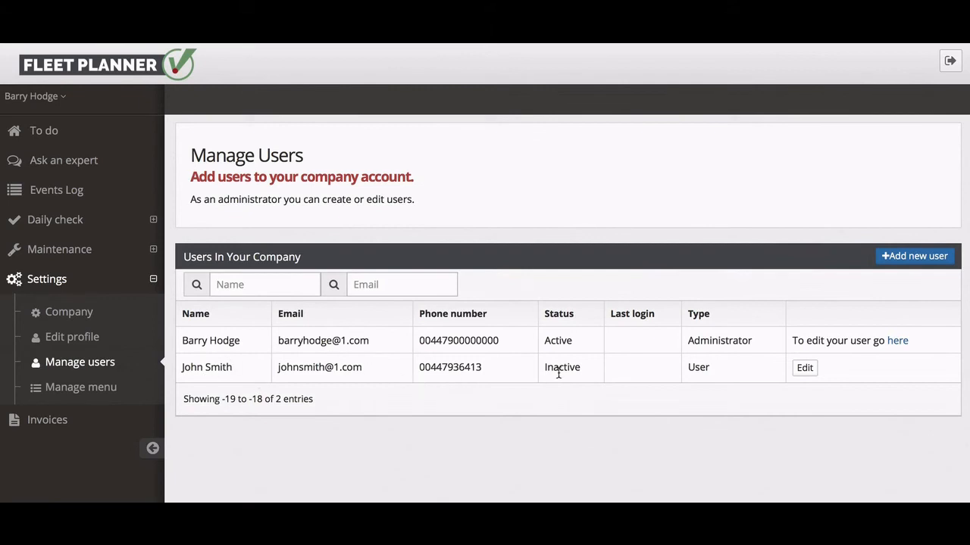
Review the name, phone number, email, password and group fields for adding a company user, and close the form without adding one.
{"action": "left_click", "coordinate": [893, 259]}
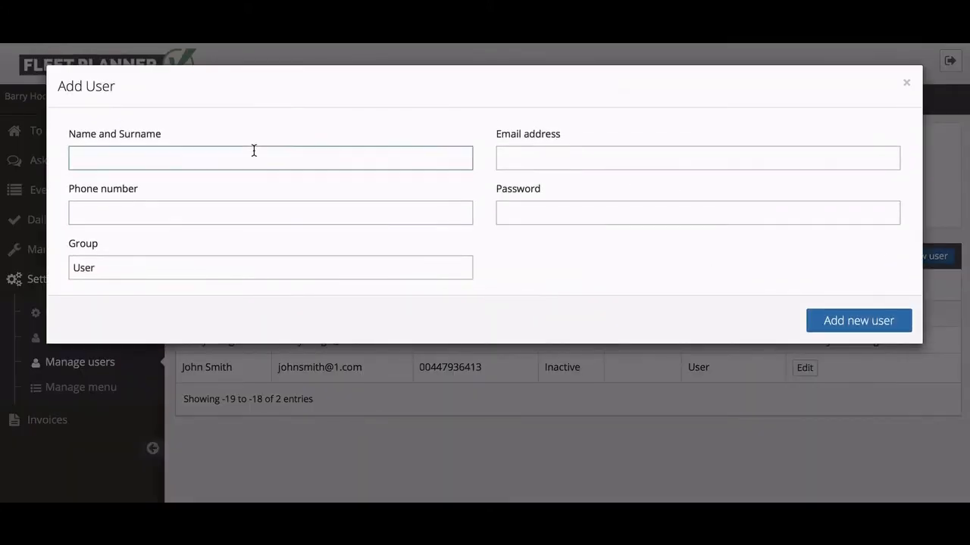
{"action": "left_click", "coordinate": [152, 207]}
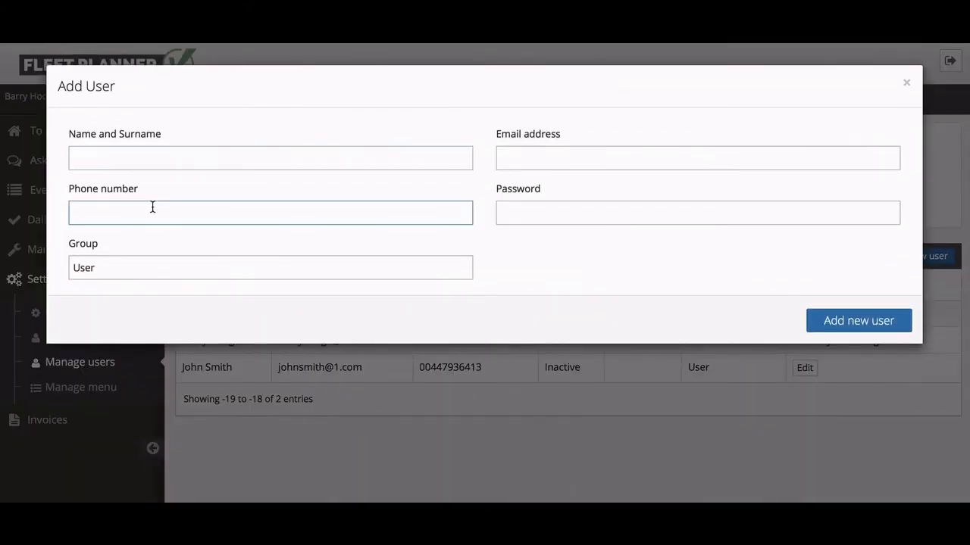
{"action": "left_click", "coordinate": [523, 151]}
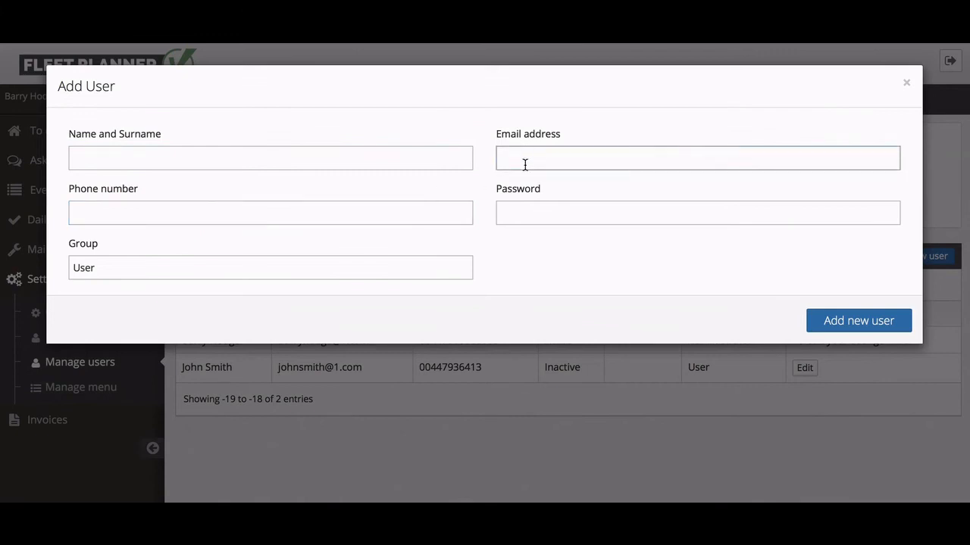
{"action": "left_click", "coordinate": [528, 218]}
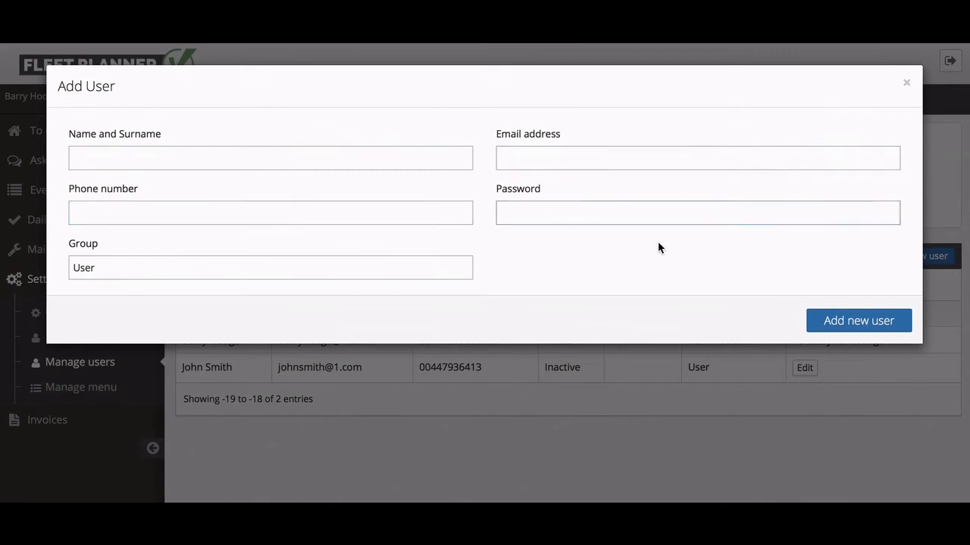
{"action": "left_click", "coordinate": [907, 87]}
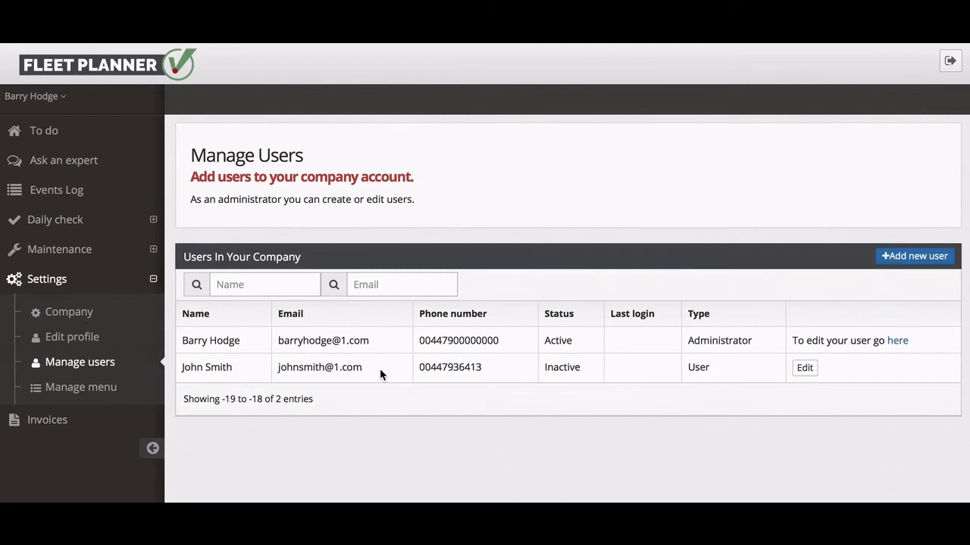
Return to the to-do board, assign the "Review and complete risk assessments" task to the active administrator and save it.
{"action": "left_click", "coordinate": [42, 134]}
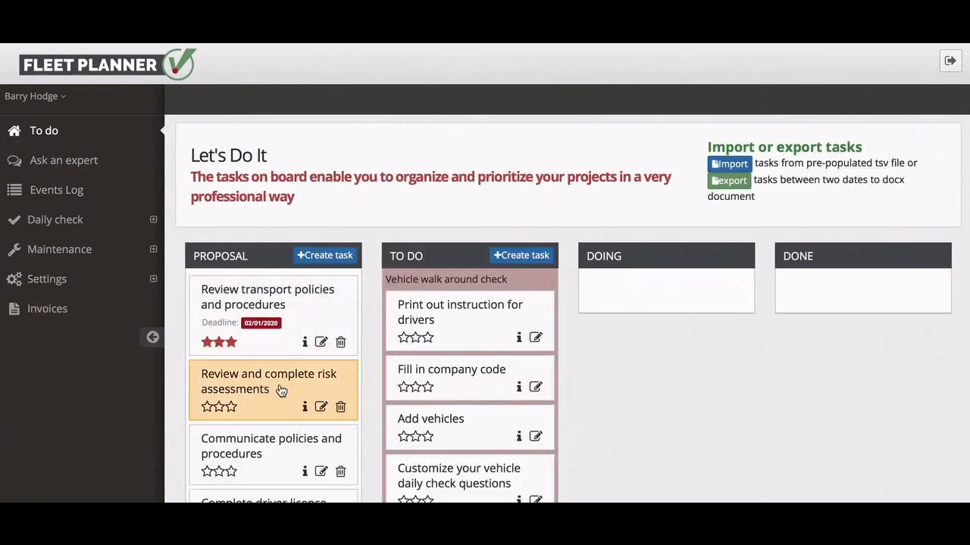
{"action": "left_click", "coordinate": [323, 406]}
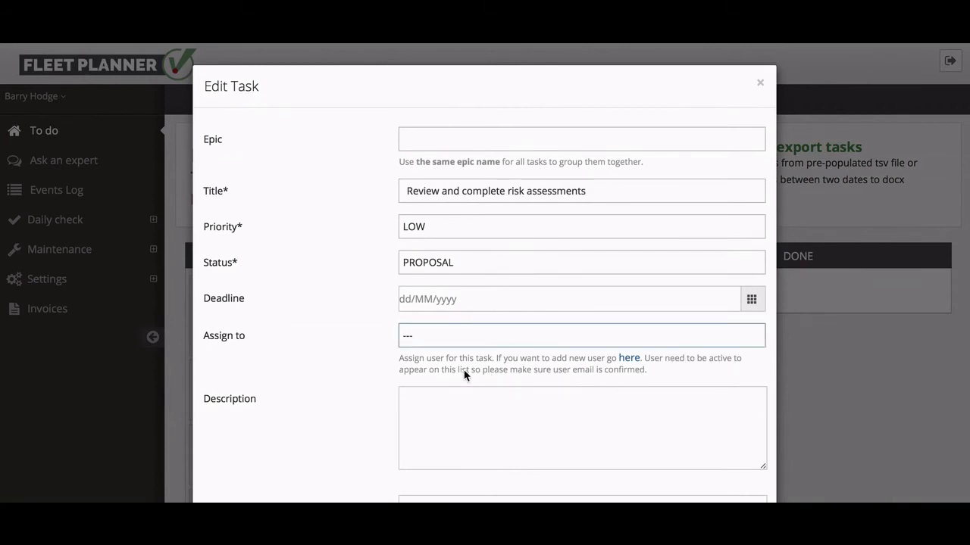
{"action": "left_click", "coordinate": [407, 336]}
{"action": "left_click", "coordinate": [413, 352]}
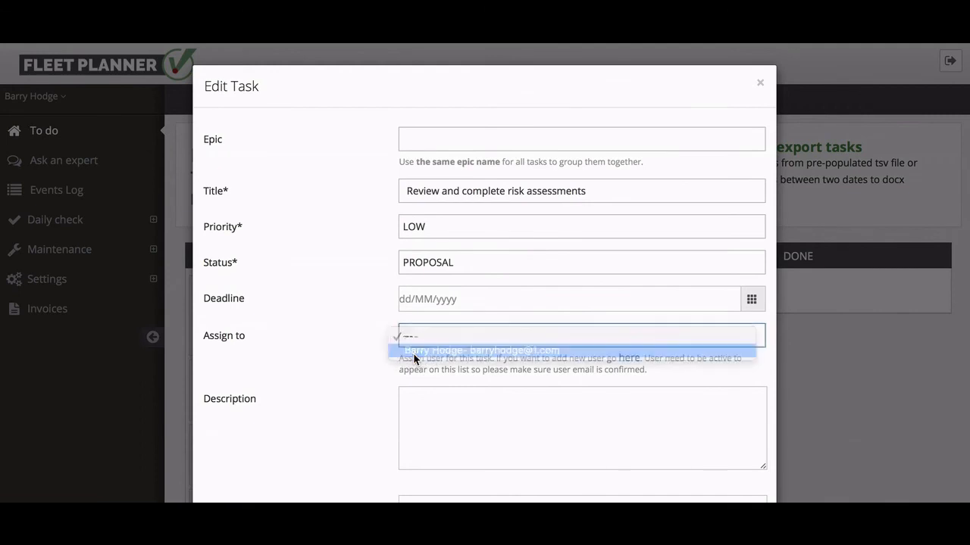
{"action": "scroll", "coordinate": [587, 397], "scroll_direction": "down", "scroll_amount": 4}
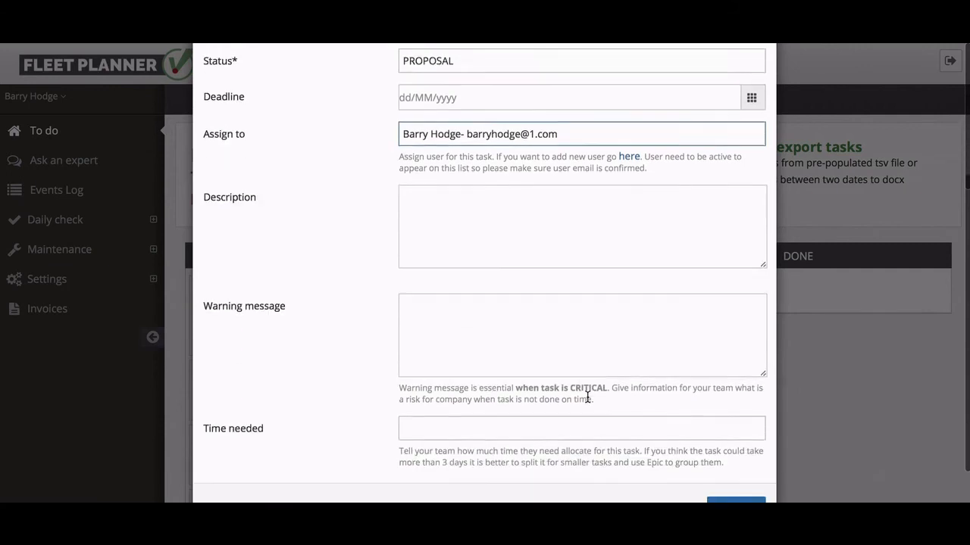
{"action": "left_click", "coordinate": [745, 469]}
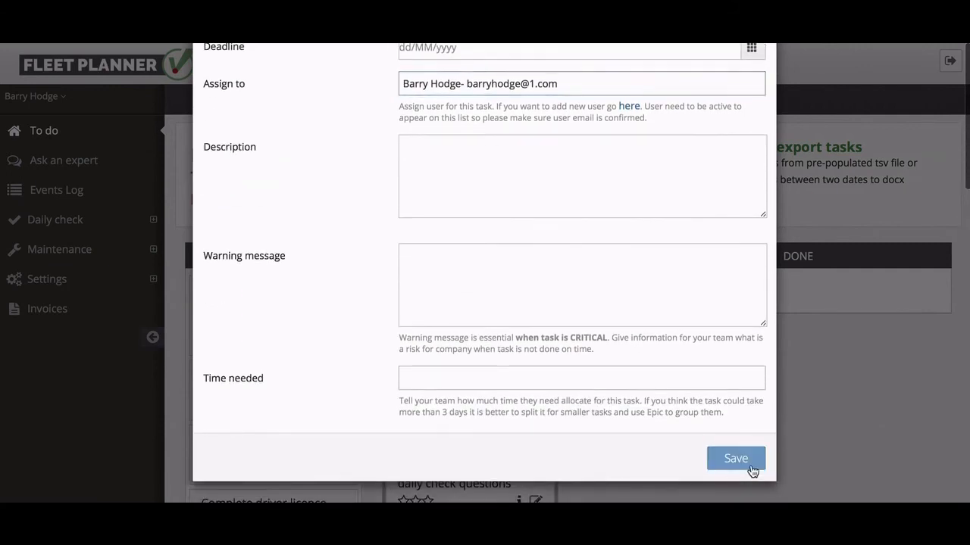
{"action": "scroll", "coordinate": [502, 337], "scroll_direction": "down", "scroll_amount": 1}
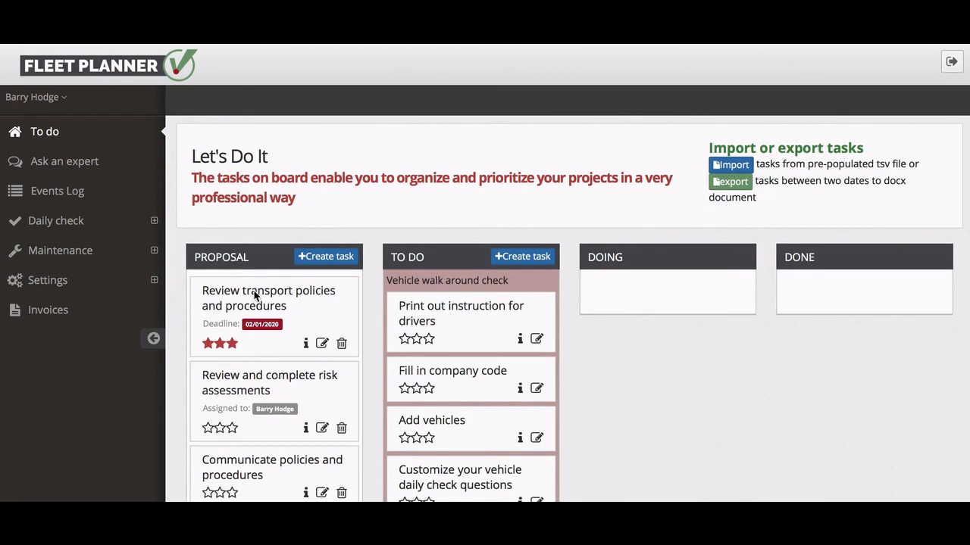
Move the "Review transport policies and procedures" task through DOING to DONE, and the "Review and complete risk assessments" task straight to DONE.
{"action": "left_click", "coordinate": [221, 296]}
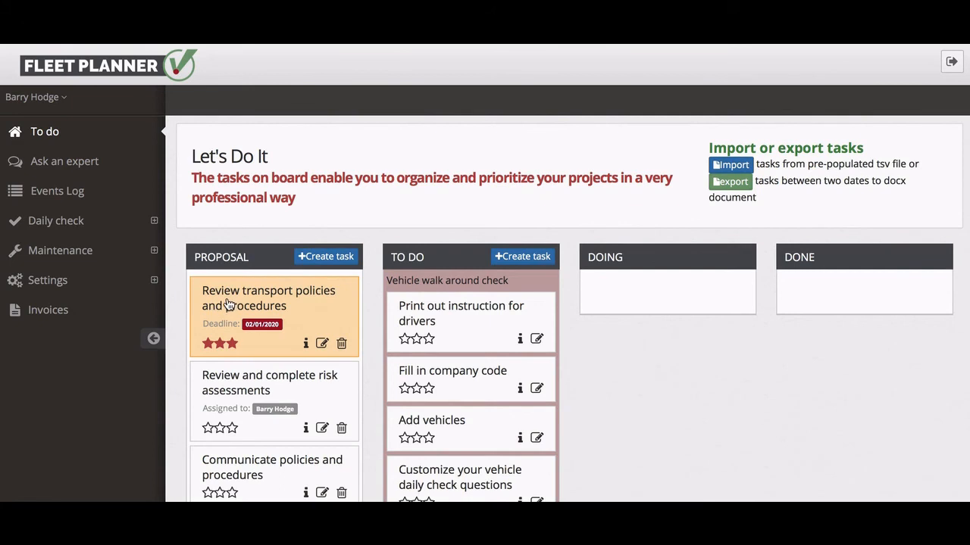
{"action": "left_click_drag", "start_coordinate": [229, 304], "coordinate": [615, 301]}
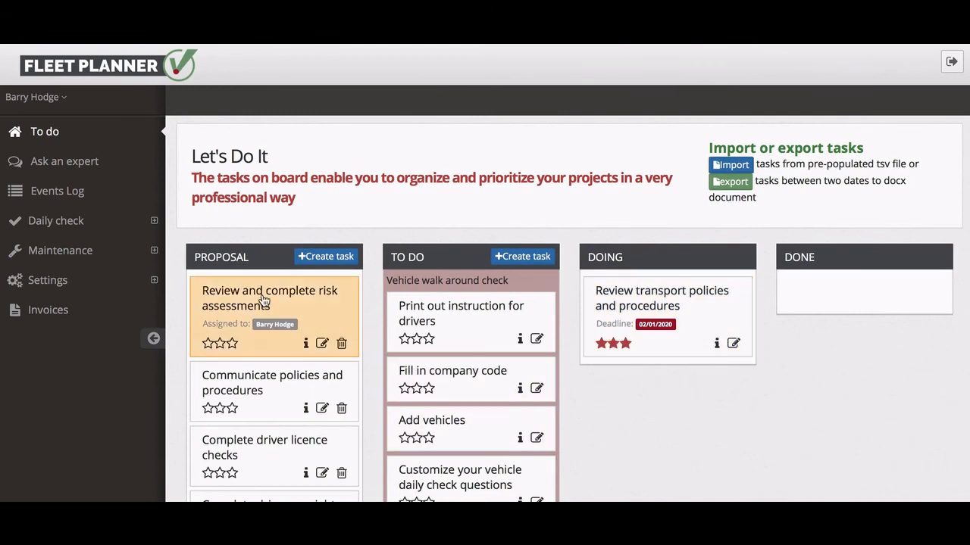
{"action": "left_click_drag", "start_coordinate": [263, 301], "coordinate": [870, 288]}
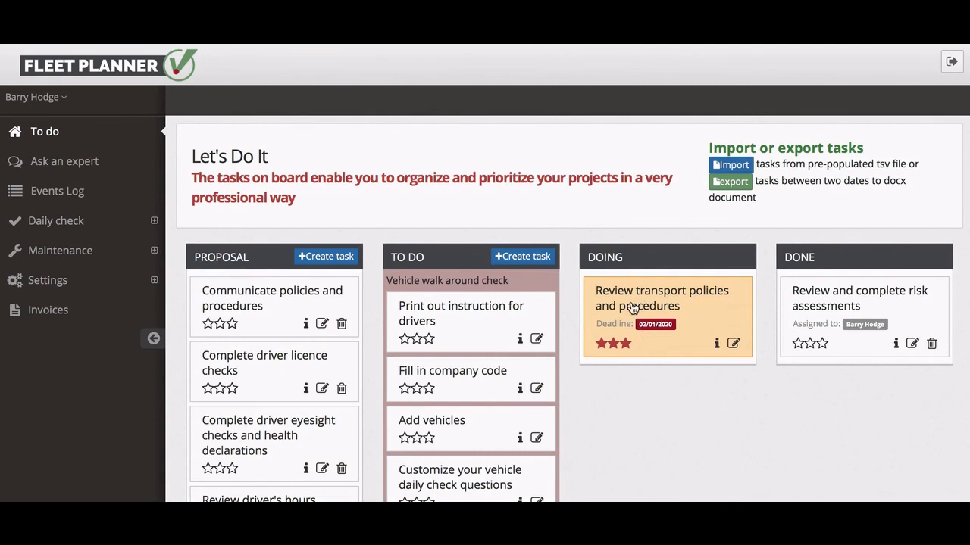
{"action": "left_click_drag", "start_coordinate": [622, 303], "coordinate": [829, 333]}
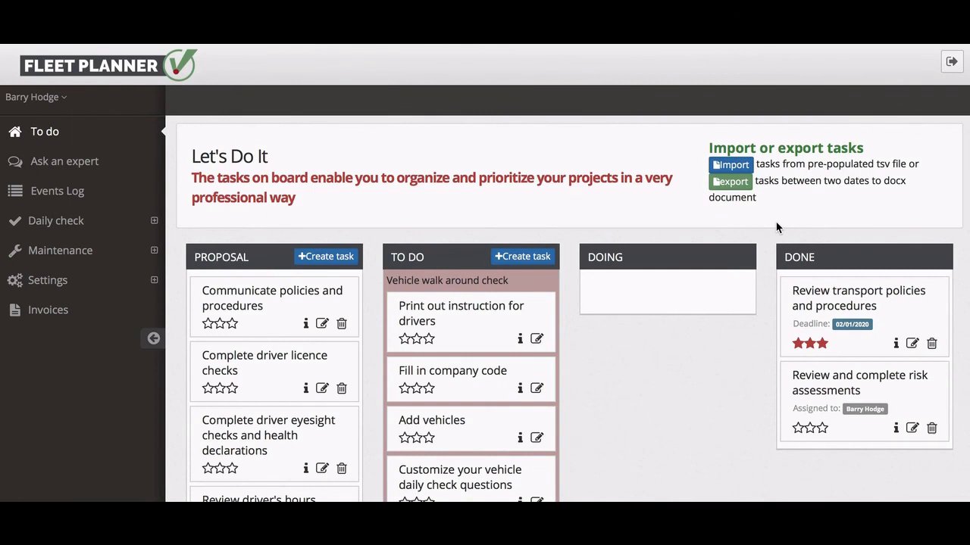
Export the done tasks with comments to a document, setting the finish of the date range to 31/01/2020.
{"action": "left_click", "coordinate": [729, 184]}
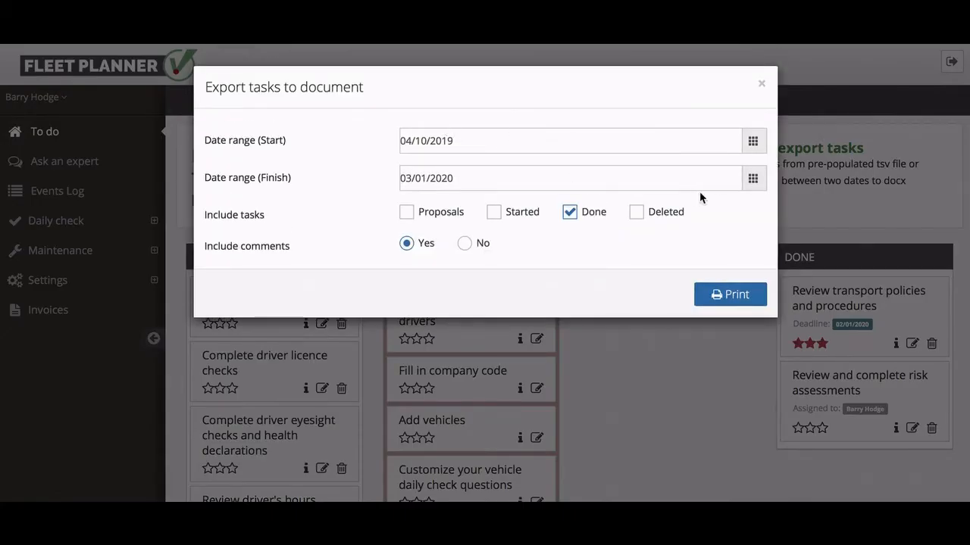
{"action": "left_click", "coordinate": [753, 179]}
{"action": "left_click", "coordinate": [529, 345]}
{"action": "left_click", "coordinate": [725, 298]}
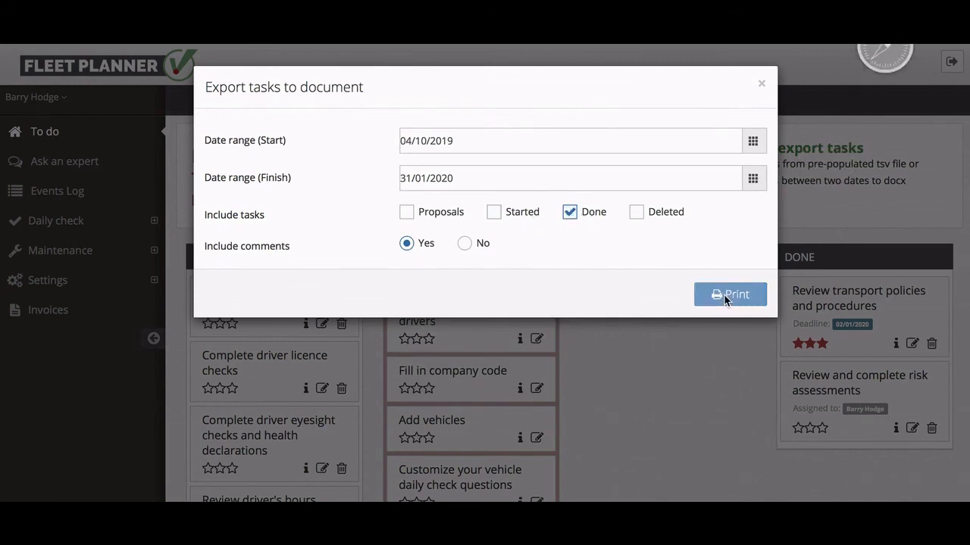